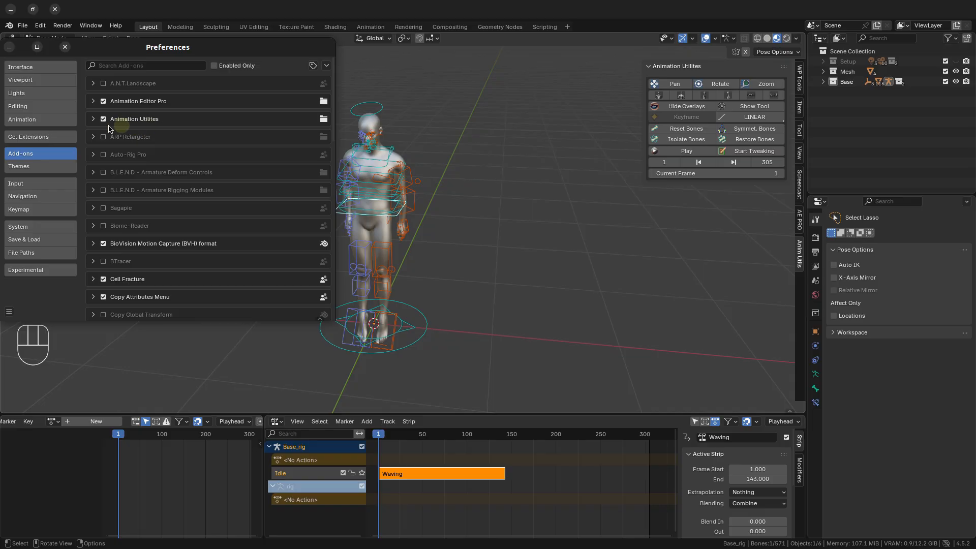
# Expand the Animation Utilites add-on preferences, turn Show Text off and back on, and close the Preferences
pyautogui.click(92, 119)
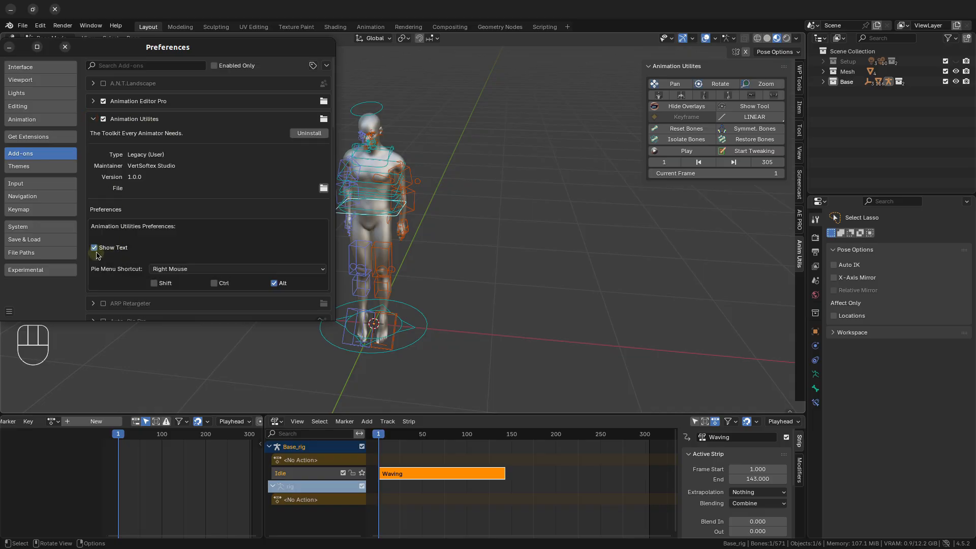
pyautogui.click(95, 248)
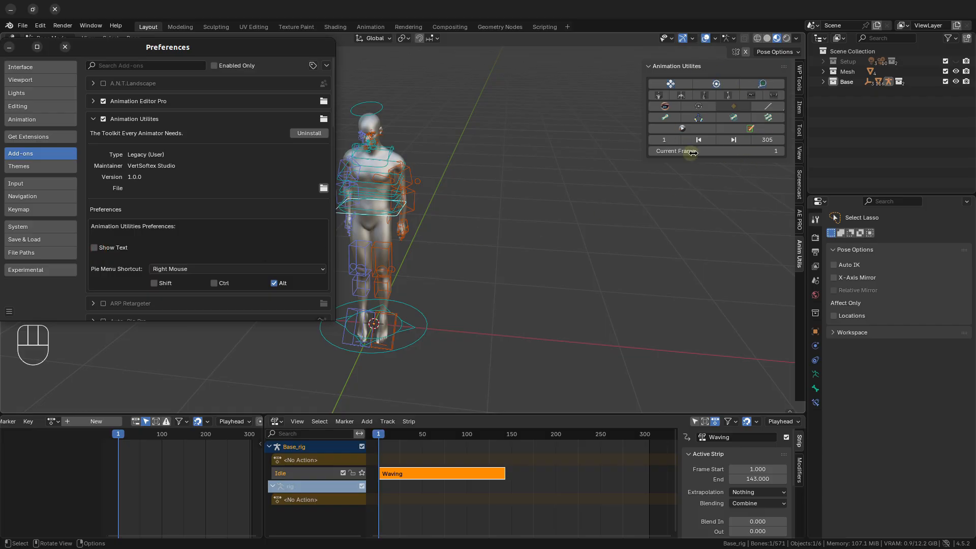
pyautogui.click(95, 248)
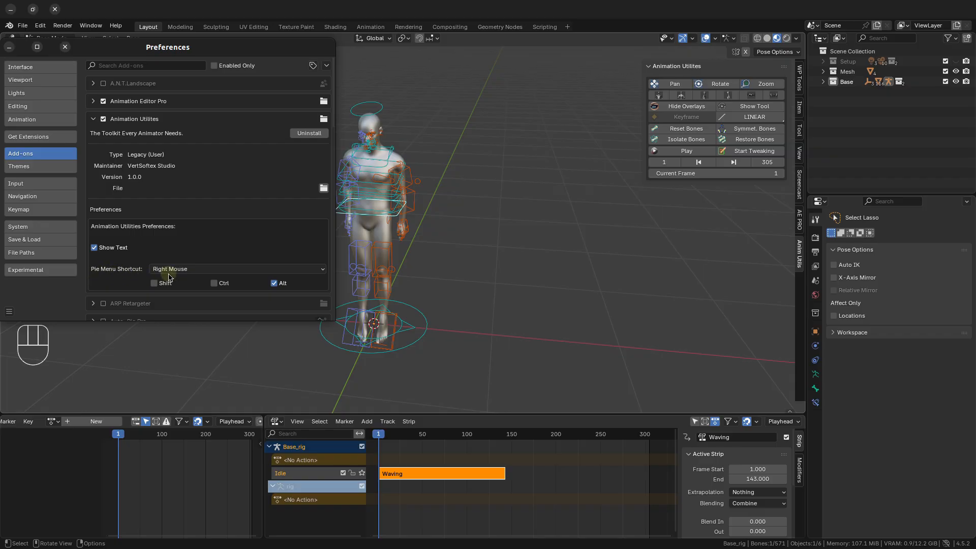
pyautogui.click(274, 283)
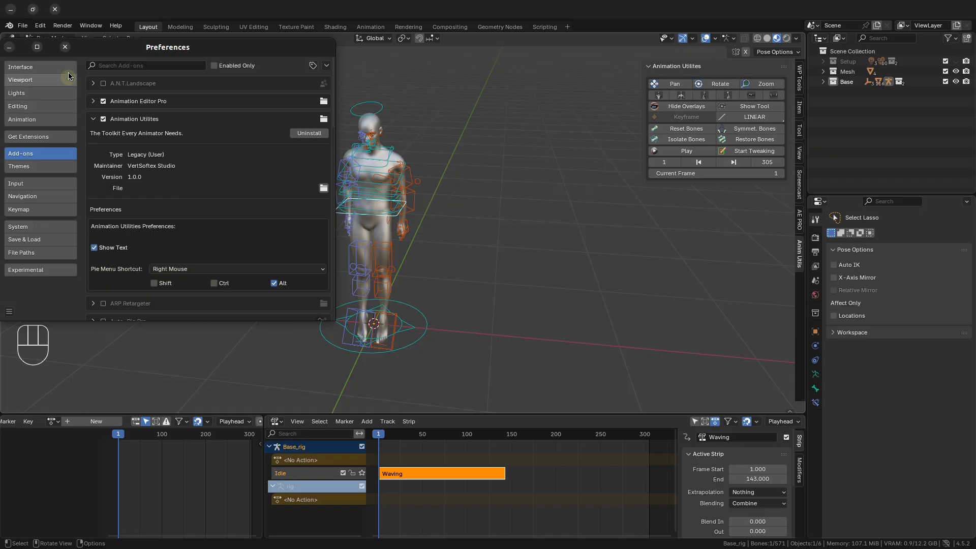
pyautogui.click(66, 47)
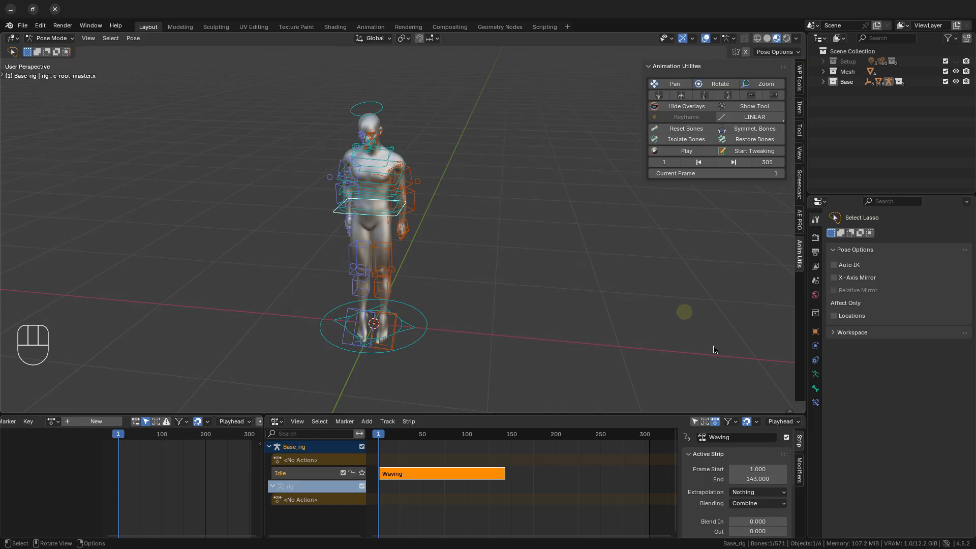
# With the Item properties showing, open and dismiss the Animation Utilities pie menu at two viewport spots, and return to the Anim Utils tools
pyautogui.click(800, 105)
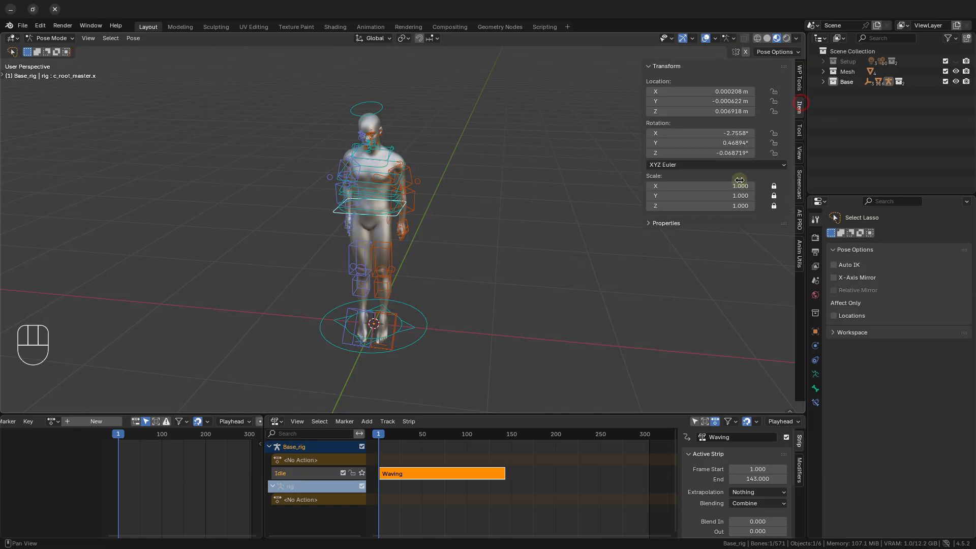
pyautogui.keyDown('alt'); pyautogui.rightClick(502, 202); pyautogui.keyUp('alt')
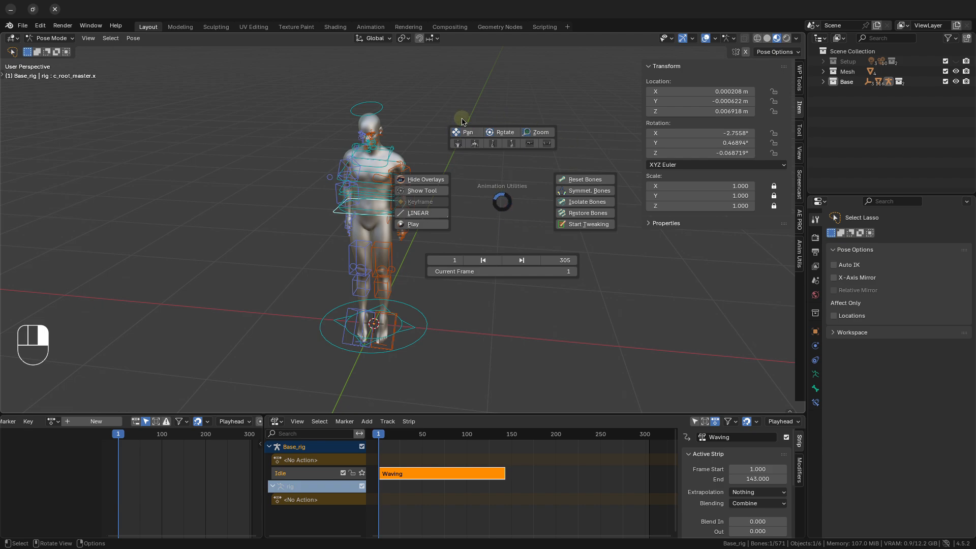
pyautogui.rightClick(459, 116)
pyautogui.keyDown('alt'); pyautogui.rightClick(185, 154); pyautogui.keyUp('alt')
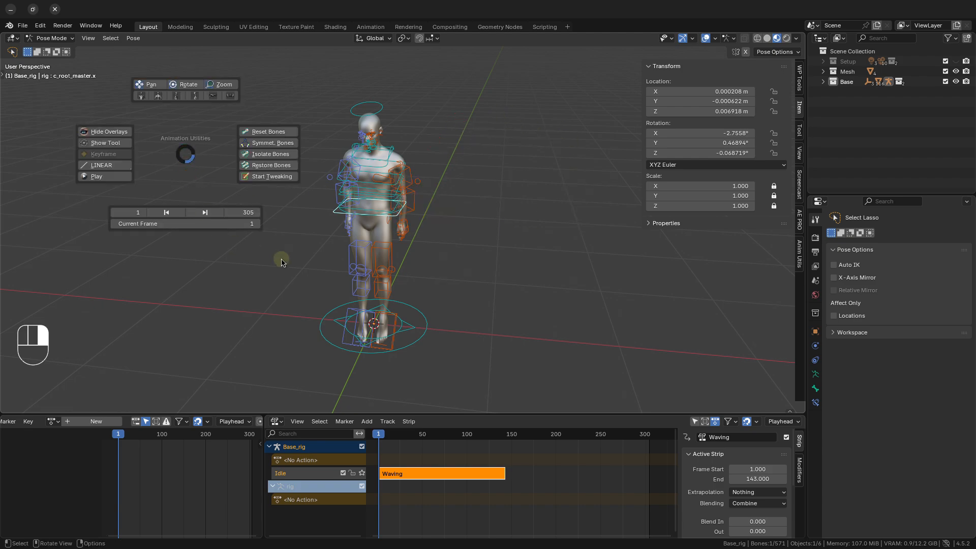
pyautogui.rightClick(297, 268)
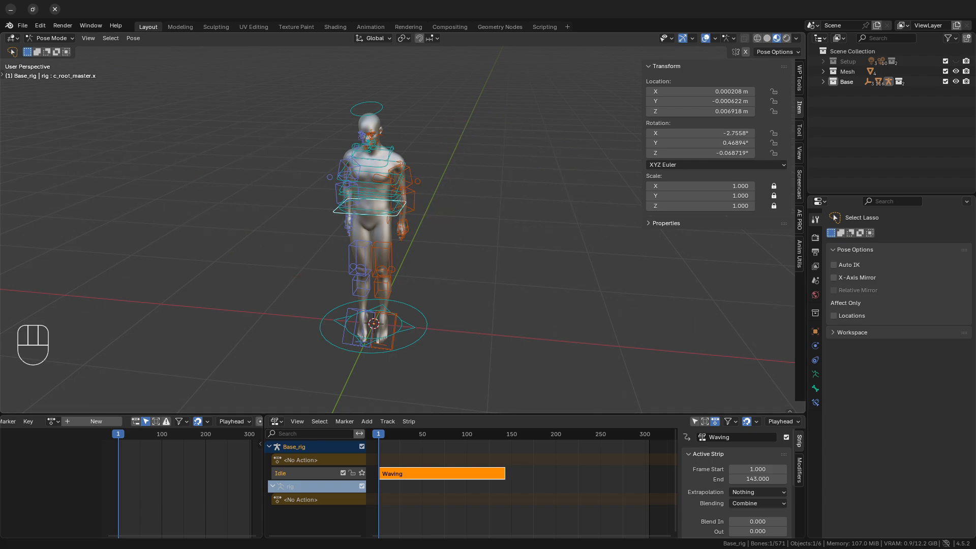
pyautogui.click(799, 254)
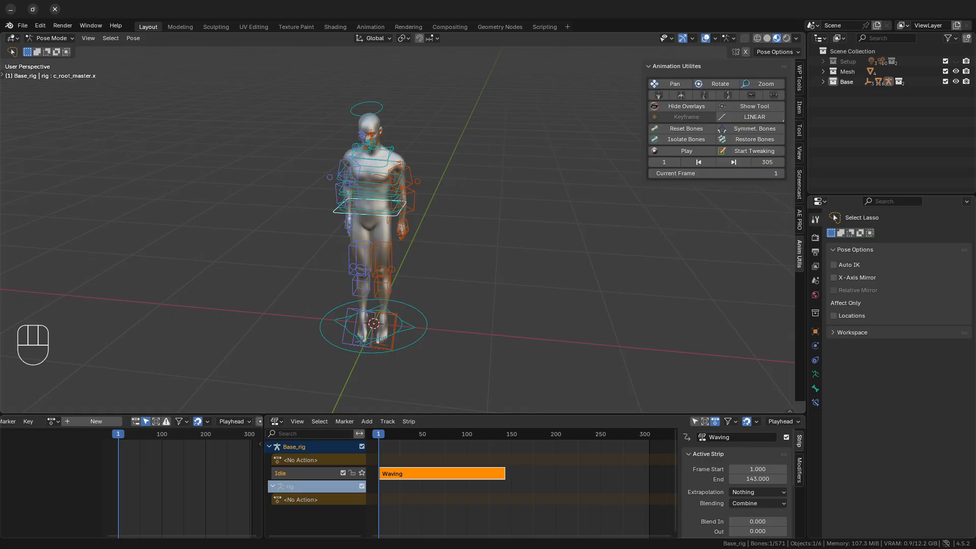
# Pan, rotate and zoom the view around the character with the Animation Utilites navigation tools
pyautogui.click(685, 93)
pyautogui.click(679, 91)
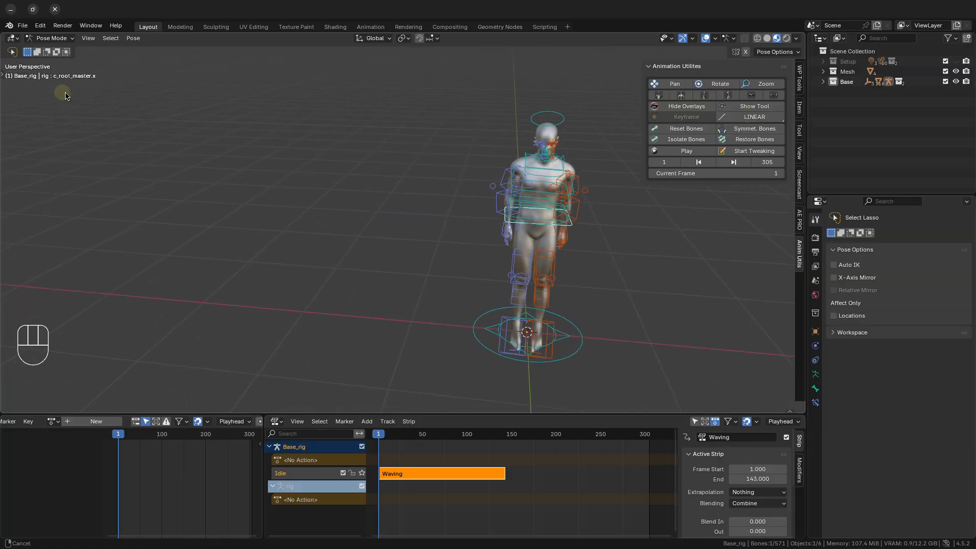
pyautogui.click(653, 98)
pyautogui.click(714, 82)
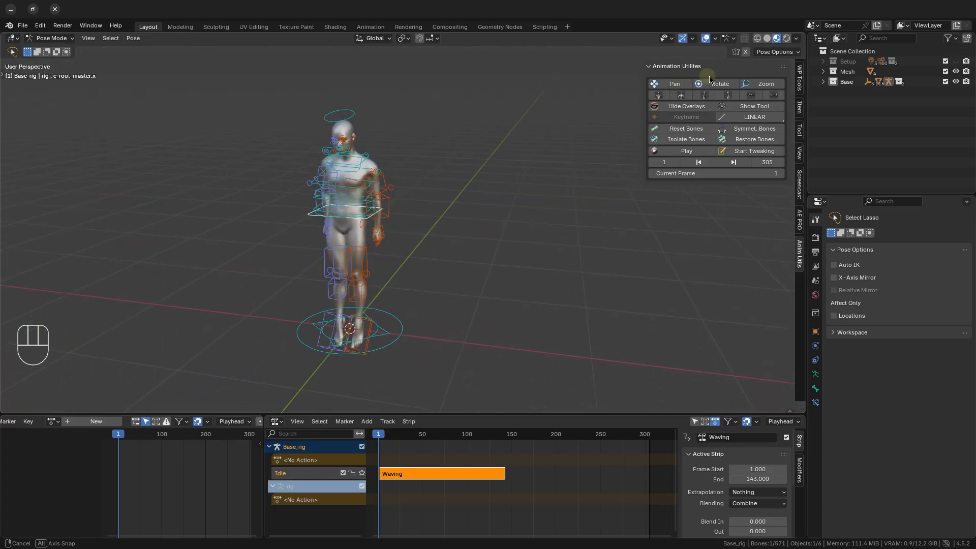
pyautogui.click(704, 102)
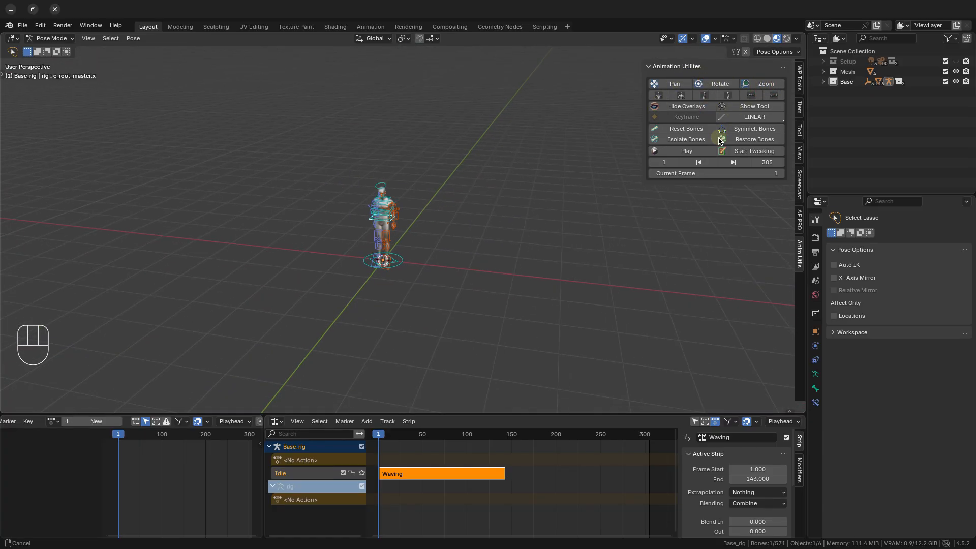
pyautogui.click(752, 93)
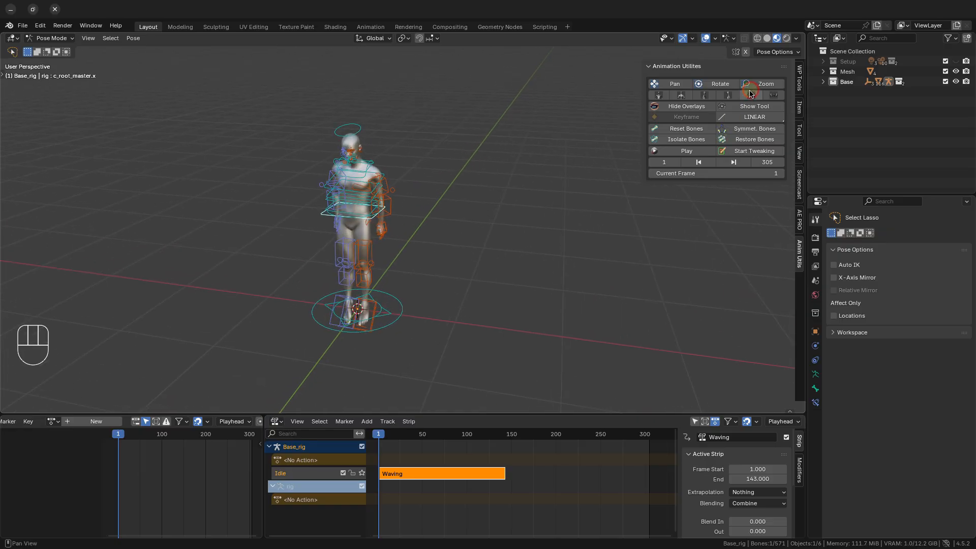
# Cycle the character through the six orthographic views with the Animation Utilites view presets and finish in the front view
pyautogui.click(659, 95)
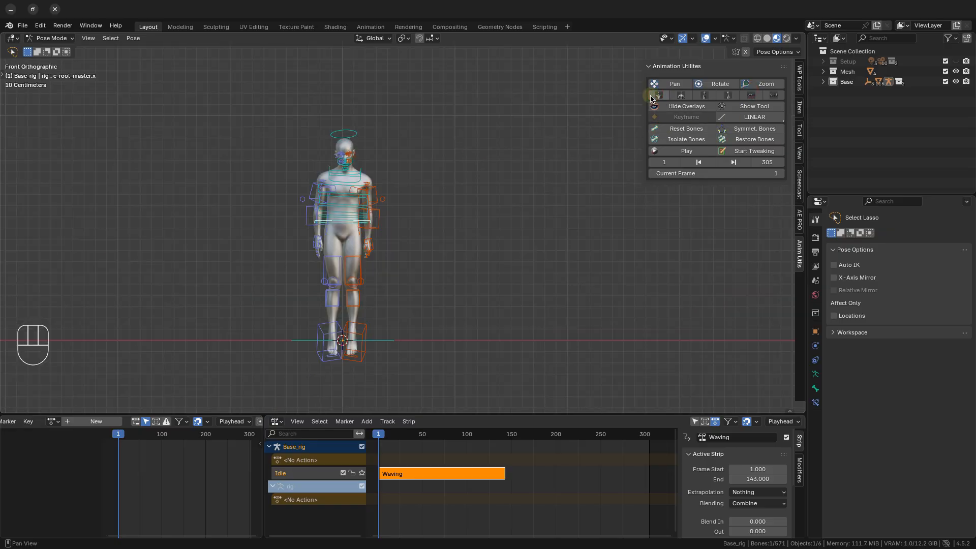
pyautogui.click(682, 95)
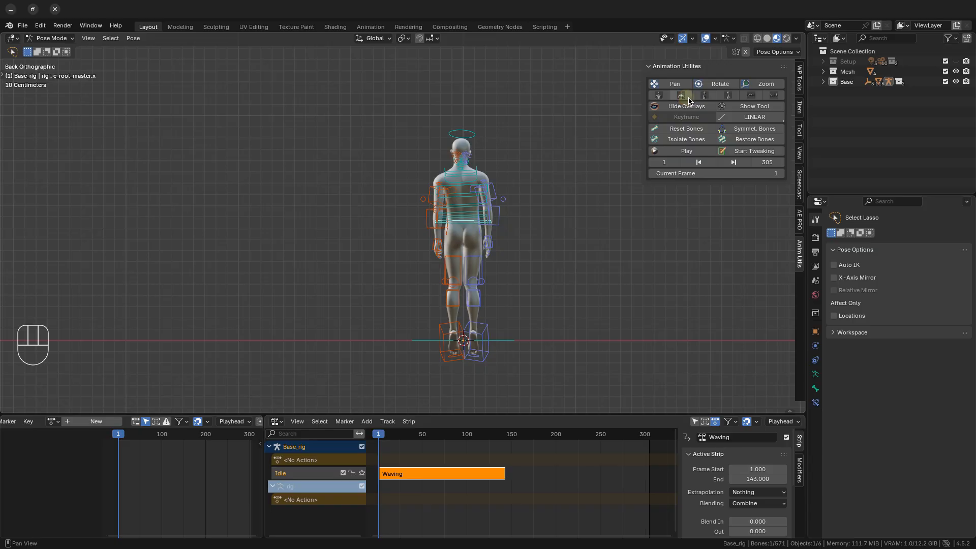
pyautogui.click(704, 95)
pyautogui.click(727, 96)
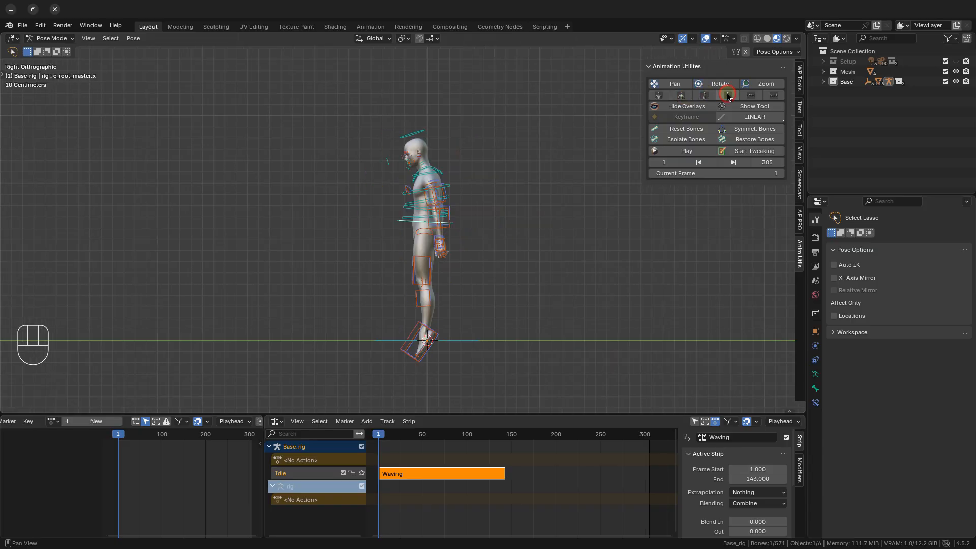
pyautogui.click(751, 95)
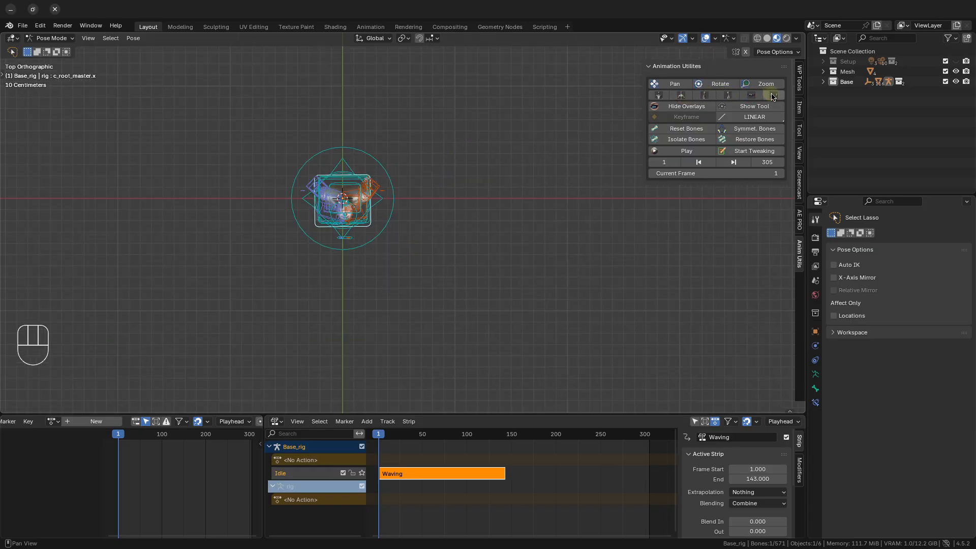
pyautogui.click(773, 96)
pyautogui.click(666, 96)
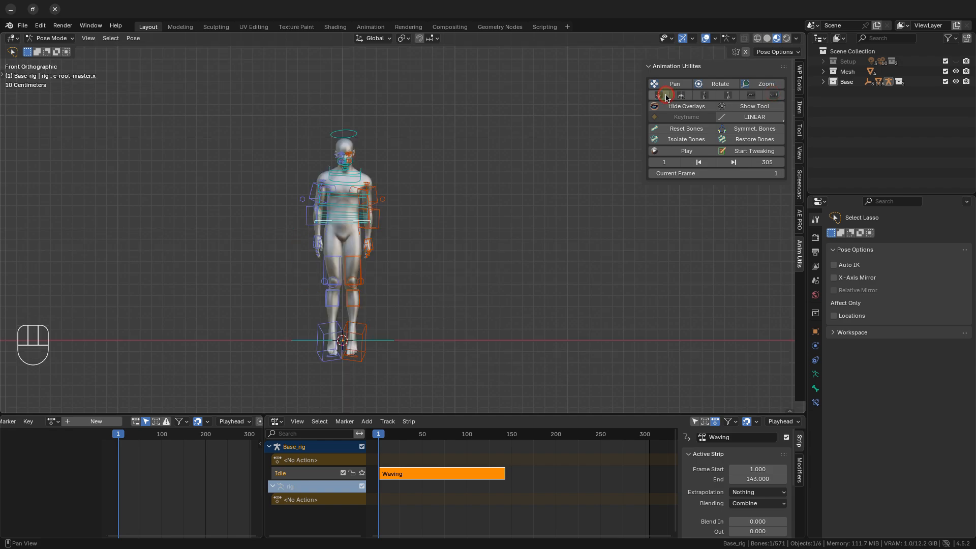
# Hide and restore the viewport overlays, and show and hide the Rotate gizmo on the c_spine_04.x chest bone
pyautogui.click(686, 106)
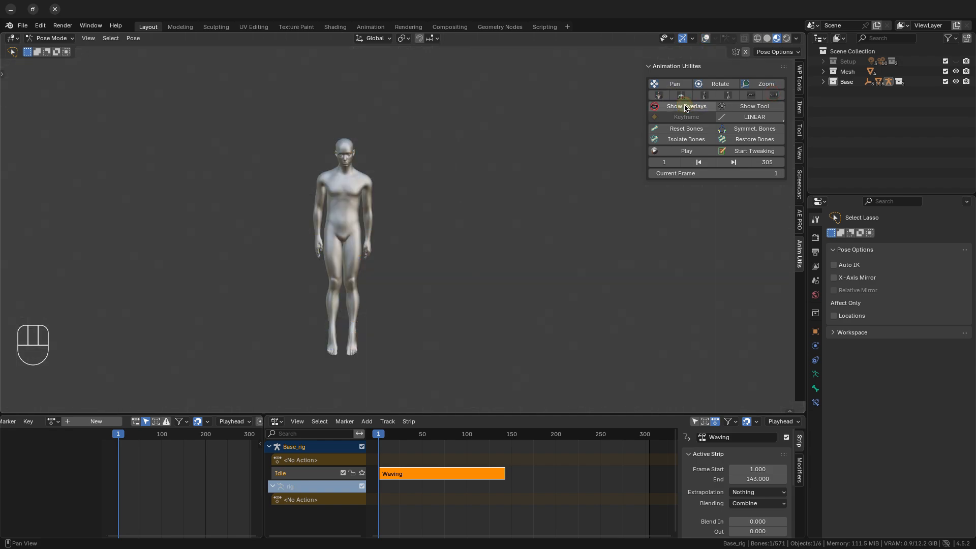
pyautogui.click(686, 106)
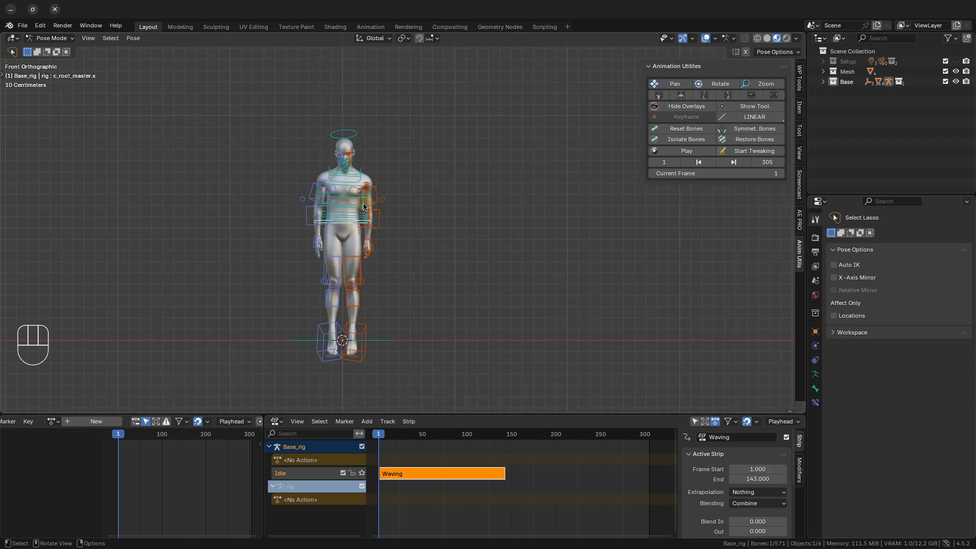
pyautogui.click(346, 198)
pyautogui.click(747, 107)
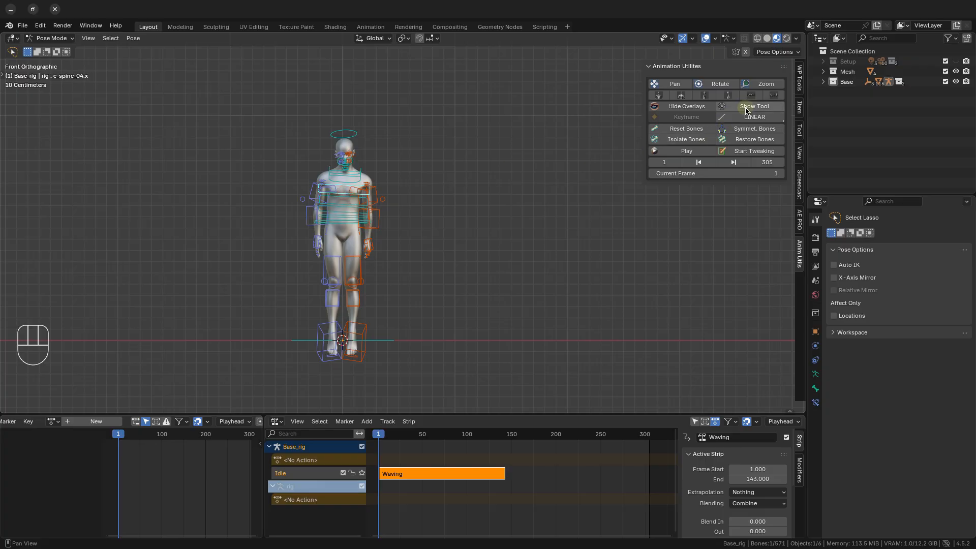
pyautogui.moveTo(377, 181); pyautogui.dragTo(337, 188)
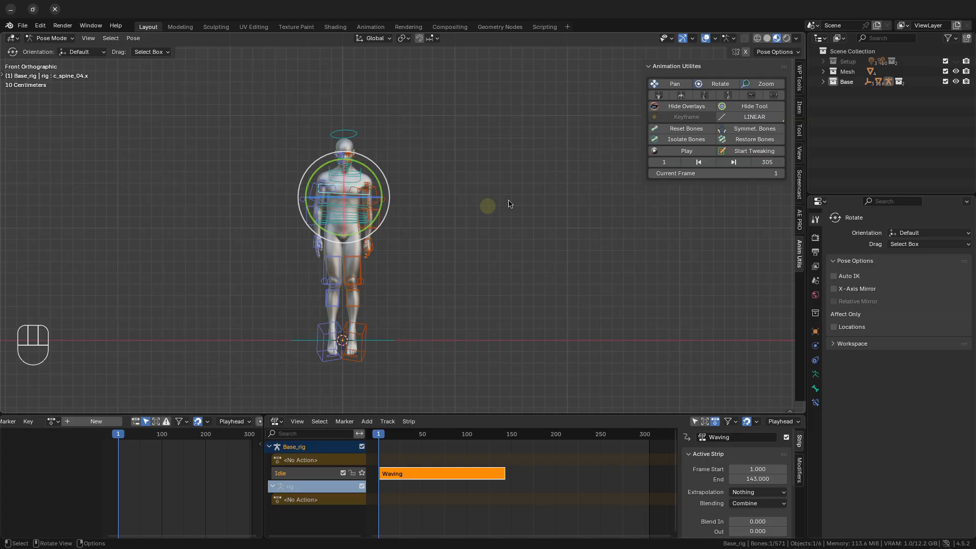
pyautogui.click(746, 106)
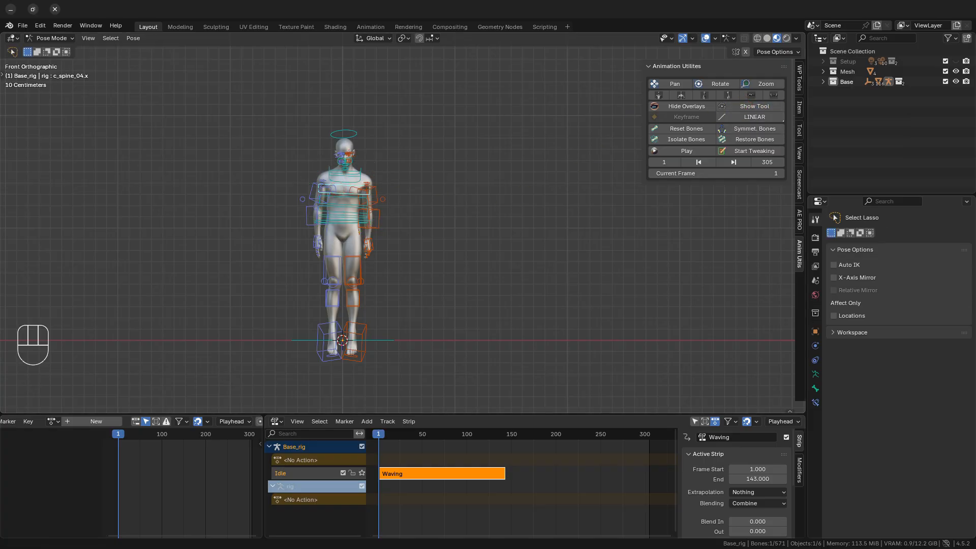
# Select the character's right arm controls, go to frame 25, and mirror their pose onto the opposite arm with Symmet. Bones
pyautogui.moveTo(290, 245)
pyautogui.mouseDown()
pyautogui.moveTo(300, 263)
pyautogui.moveTo(324, 210)
pyautogui.moveTo(291, 161)
pyautogui.mouseUp()
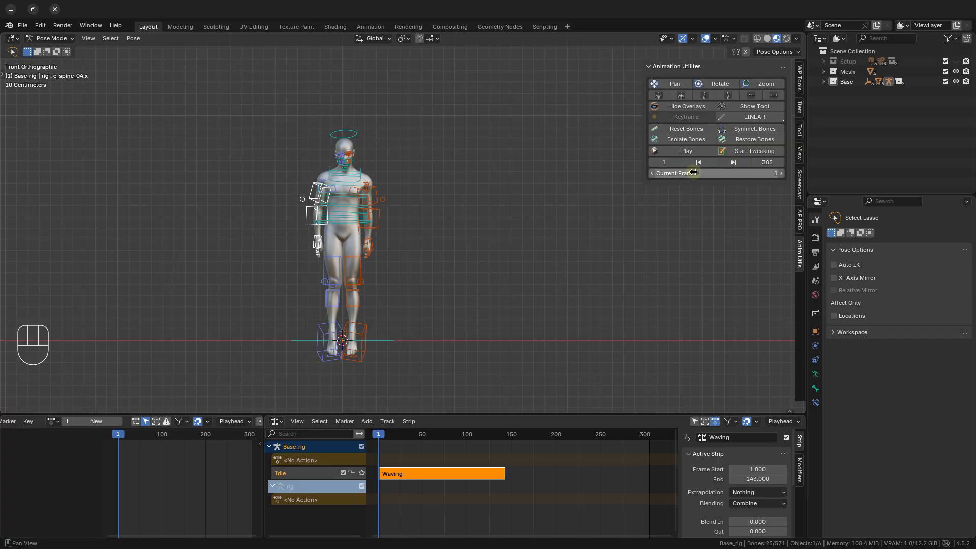
pyautogui.moveTo(692, 174)
pyautogui.mouseDown()
pyautogui.moveTo(453, 305)
pyautogui.moveTo(462, 305)
pyautogui.mouseUp()
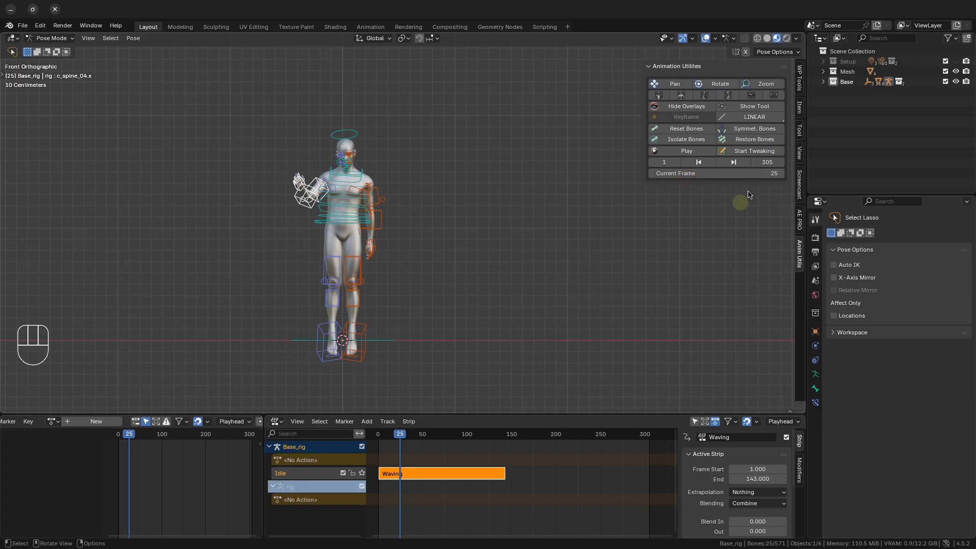
pyautogui.click(766, 129)
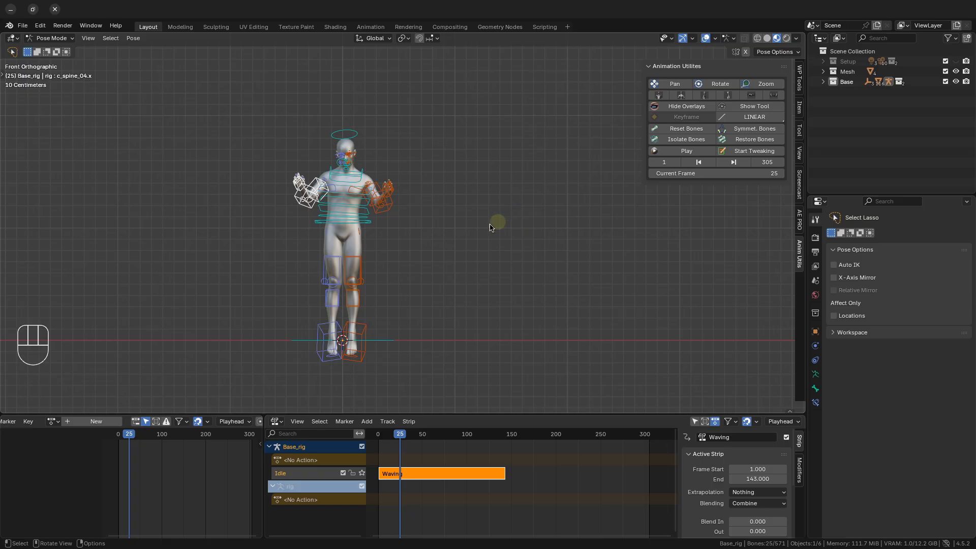
# Add the left arm controls to the selection, isolate and restore the bones, and reset the pose of both arms
pyautogui.moveTo(388, 231)
pyautogui.keyDown('shift'); pyautogui.mouseDown()
pyautogui.moveTo(401, 219)
pyautogui.moveTo(394, 172)
pyautogui.moveTo(371, 191)
pyautogui.moveTo(399, 234)
pyautogui.mouseUp(); pyautogui.keyUp('shift')
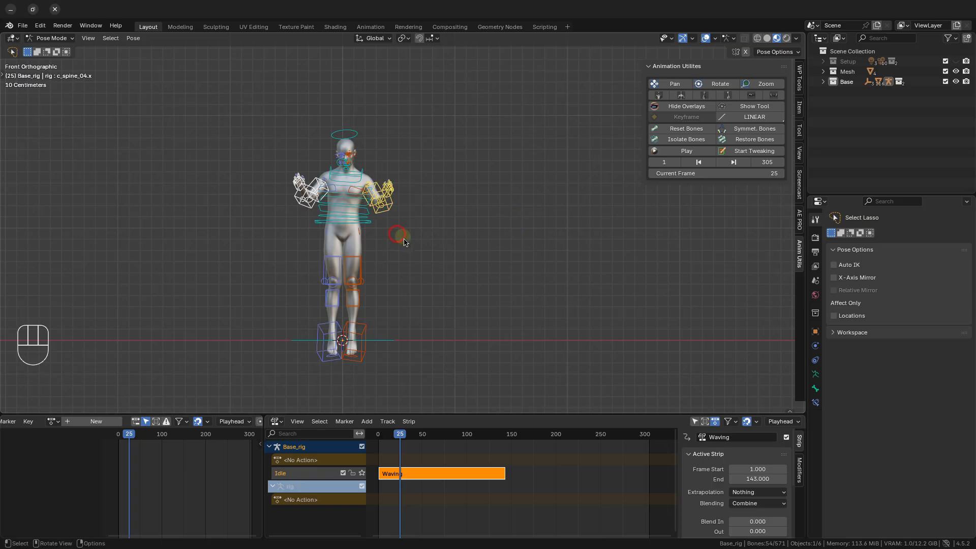
pyautogui.click(679, 144)
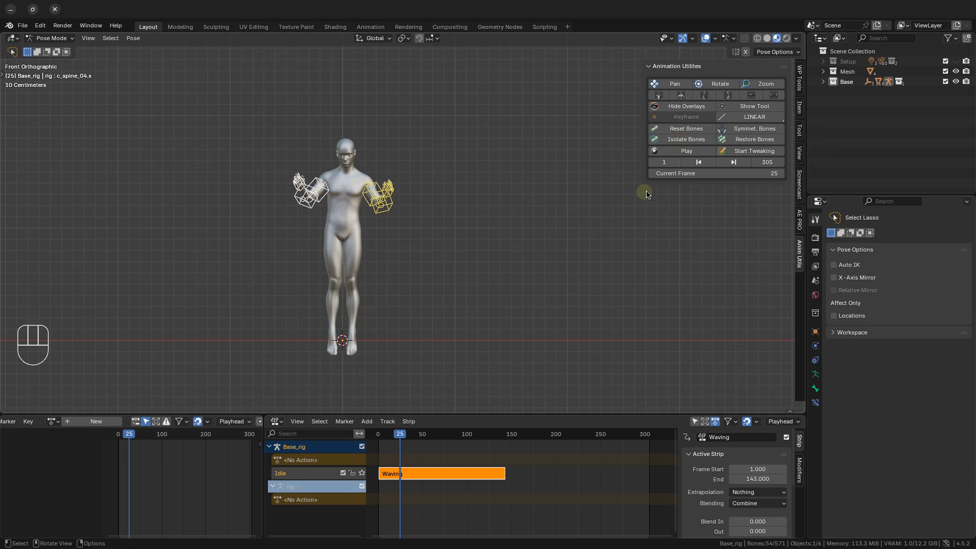
pyautogui.click(755, 140)
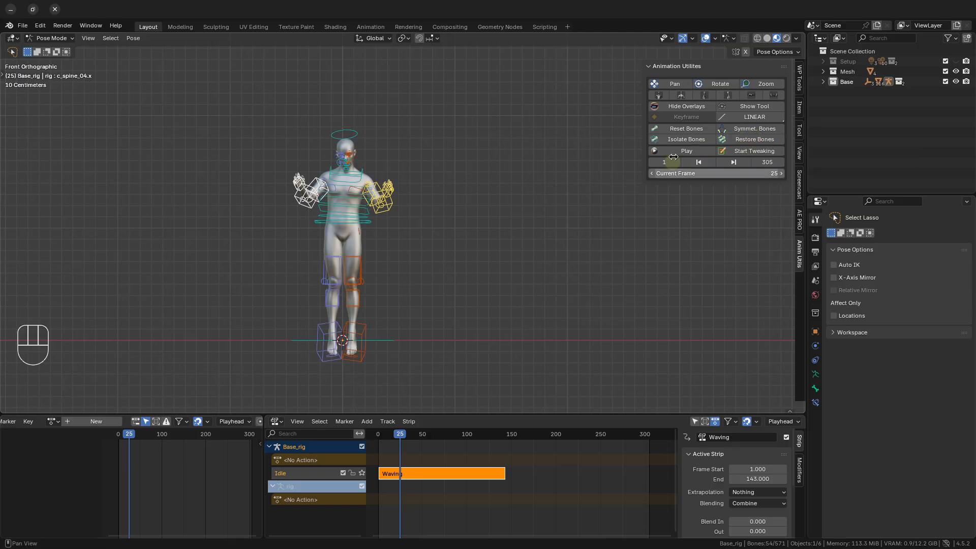
pyautogui.click(687, 130)
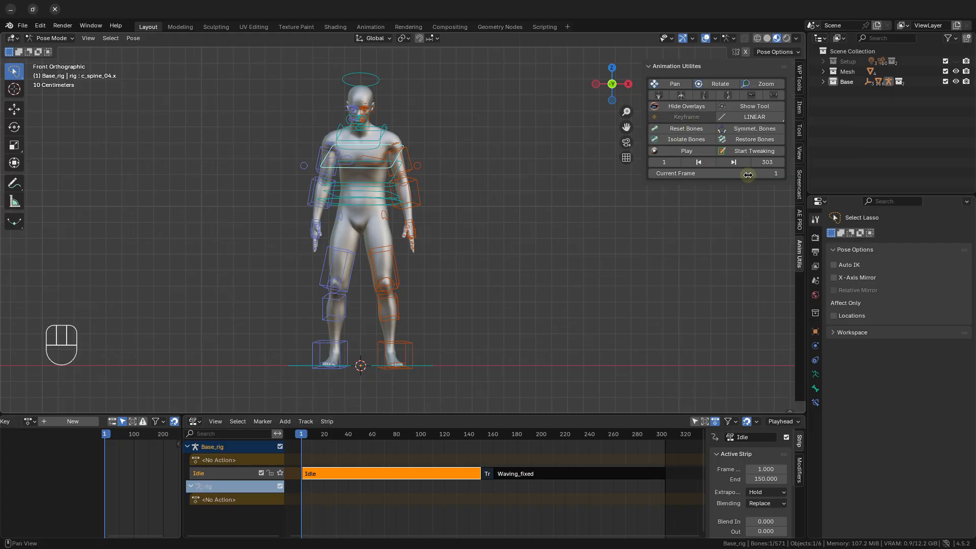
# Start tweaking the Idle strip, move the playhead to frame 182 and back to the first frame, and stop tweaking
pyautogui.click(758, 151)
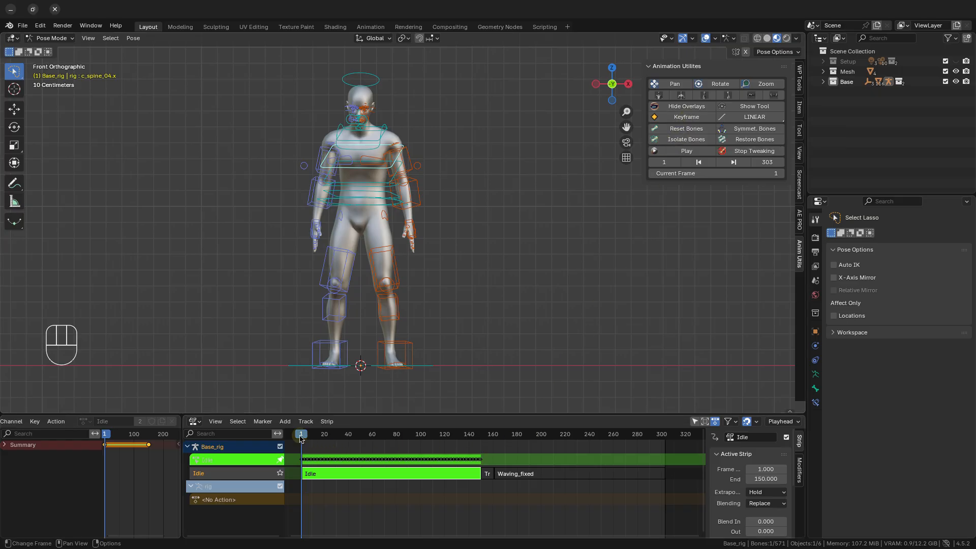
pyautogui.moveTo(301, 438); pyautogui.dragTo(519, 435)
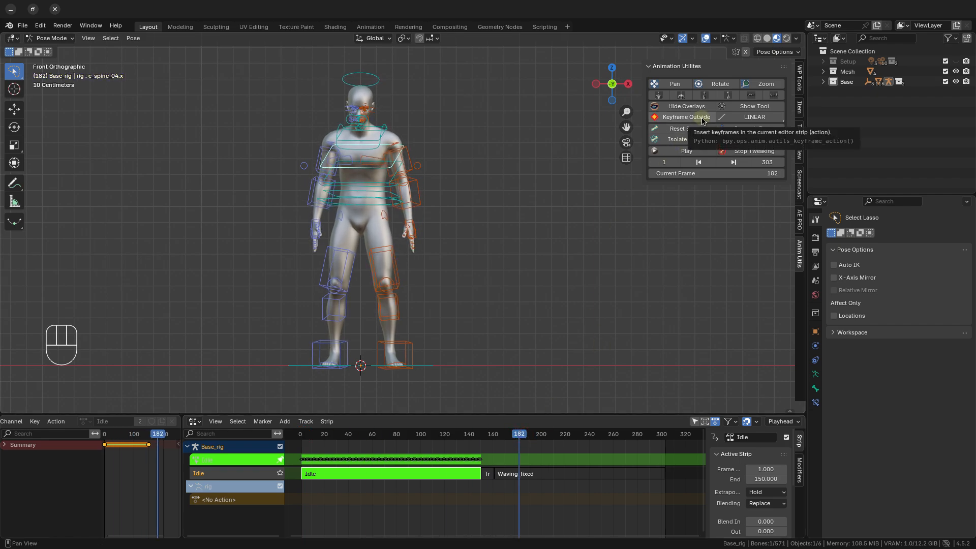
pyautogui.click(705, 163)
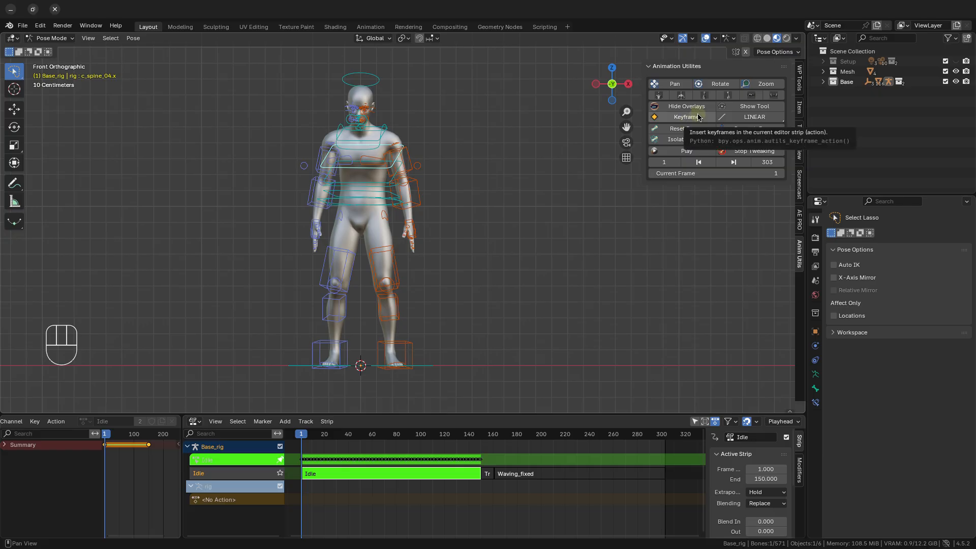
pyautogui.click(752, 152)
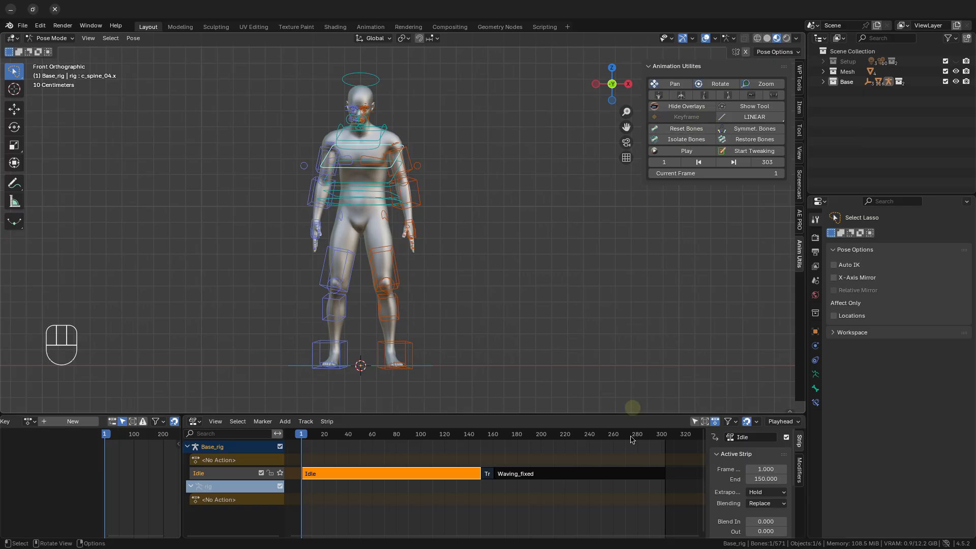
# Select the Waving_fixed strip, start tweaking it, and scrub the current frame to 233 and back to 223
pyautogui.click(597, 474)
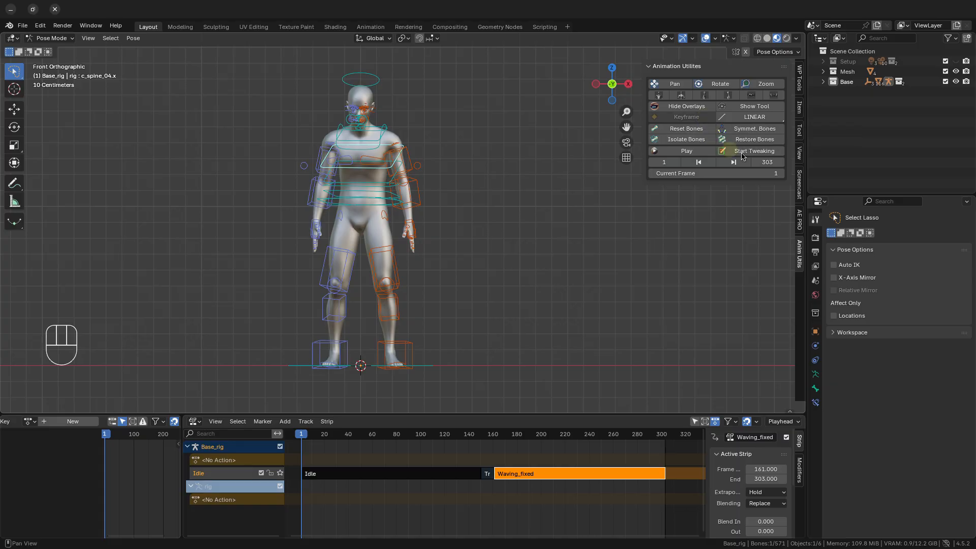
pyautogui.click(764, 151)
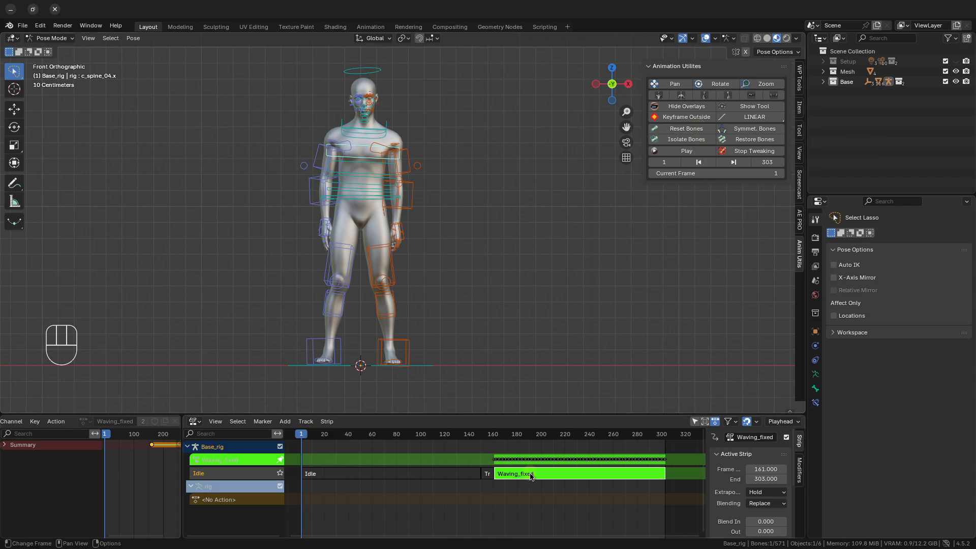
pyautogui.moveTo(688, 174); pyautogui.dragTo(562, 296)
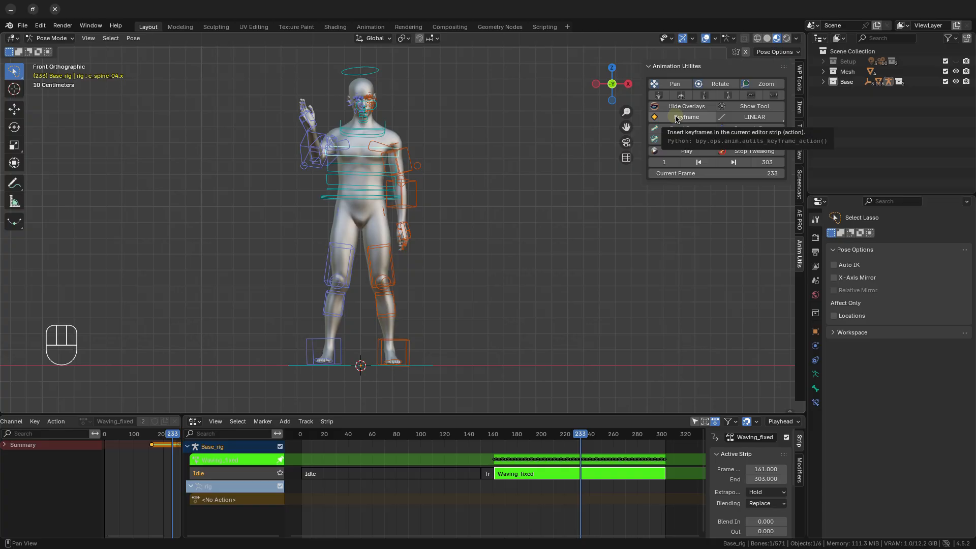
pyautogui.moveTo(737, 174); pyautogui.dragTo(488, 331)
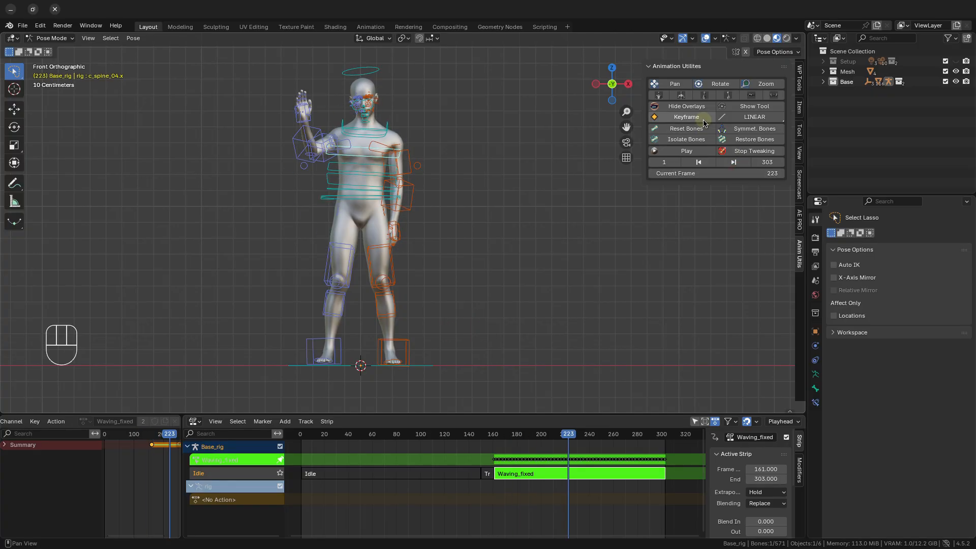
# Set the keyframe interpolation type to Bezier for the tweaked Waving_fixed strip
pyautogui.click(752, 117)
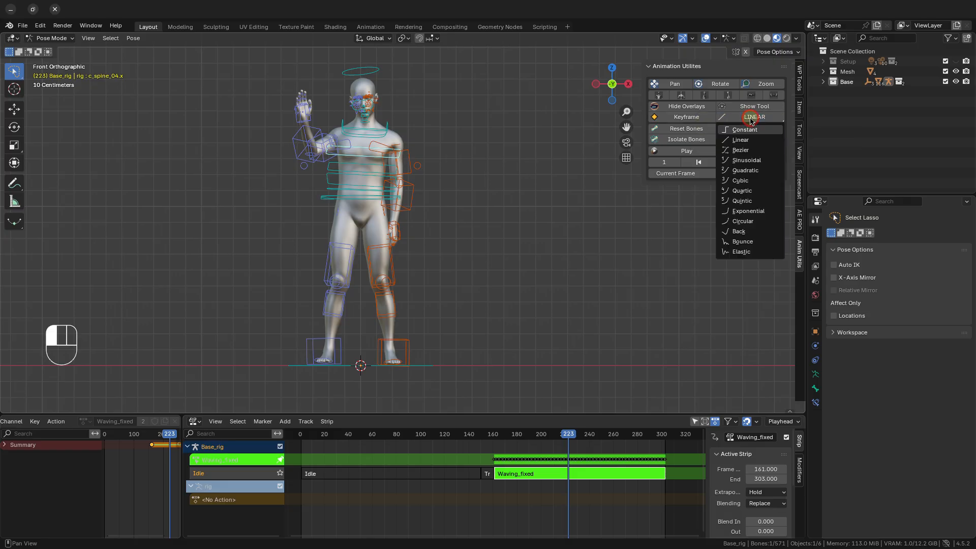
pyautogui.click(740, 150)
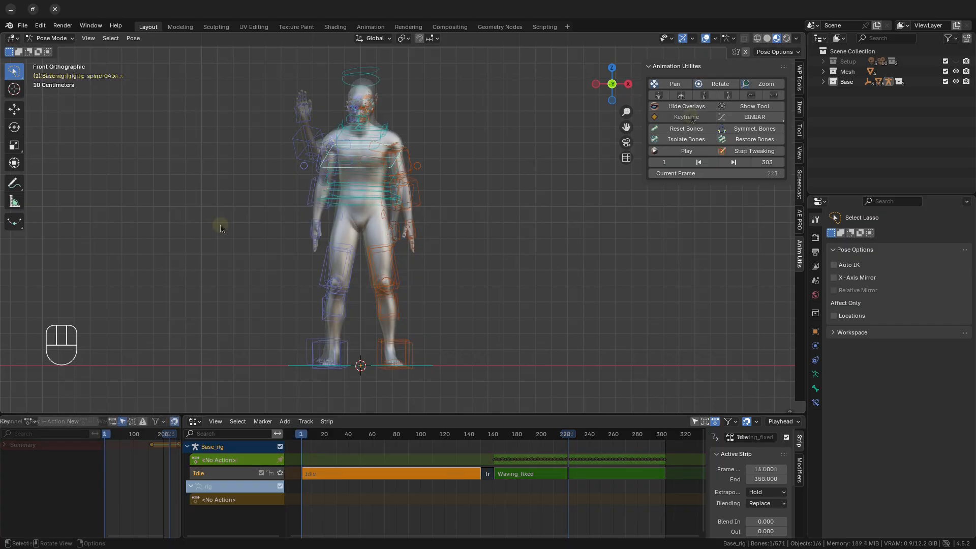
# Play and pause the animation outside tweak mode, and repeat the playback while tweaking the Idle strip before leaving tweak mode
pyautogui.press('space')
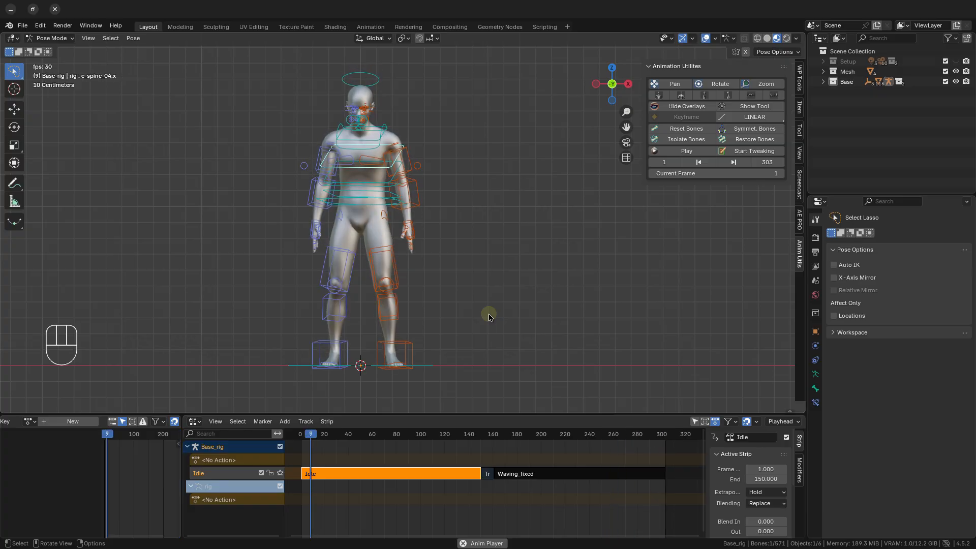
pyautogui.press('space')
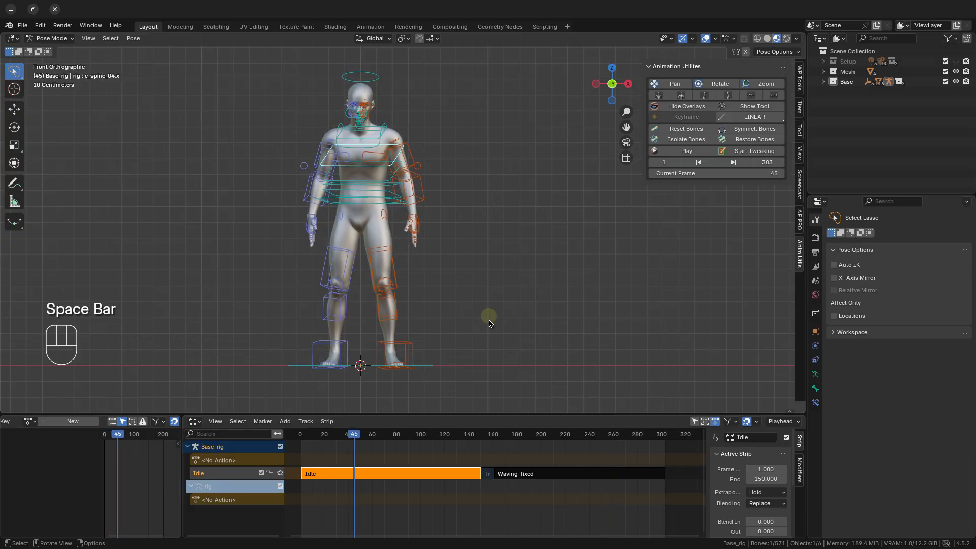
pyautogui.click(758, 152)
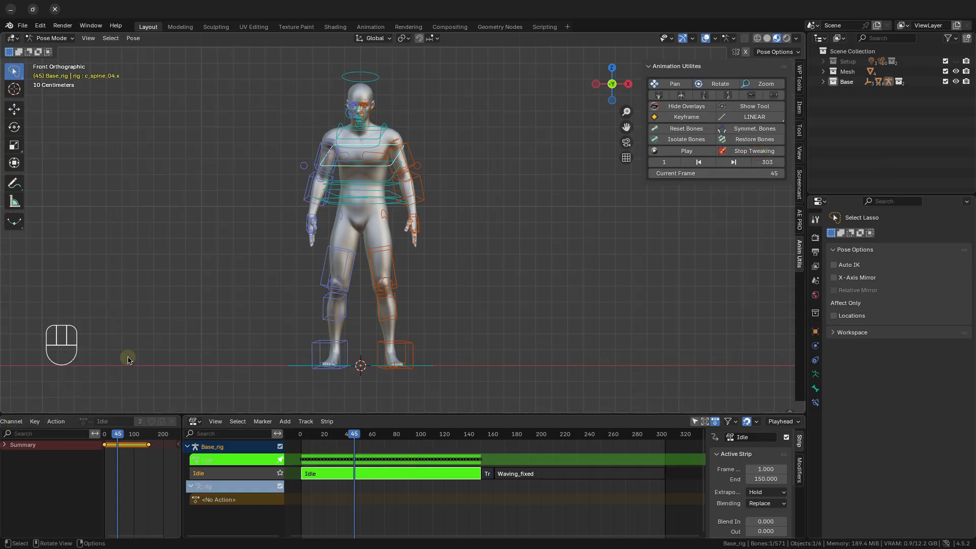
pyautogui.press('space')
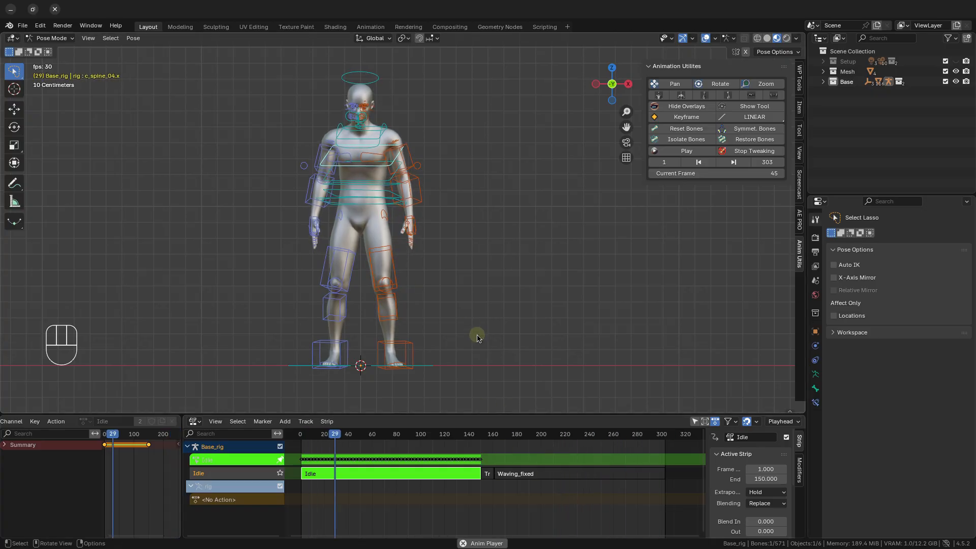
pyautogui.press('space')
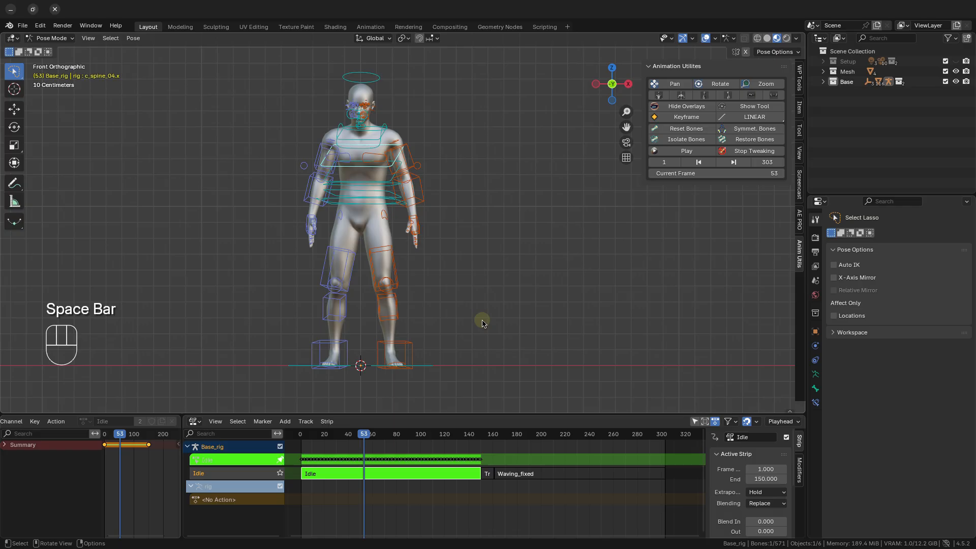
pyautogui.click(765, 152)
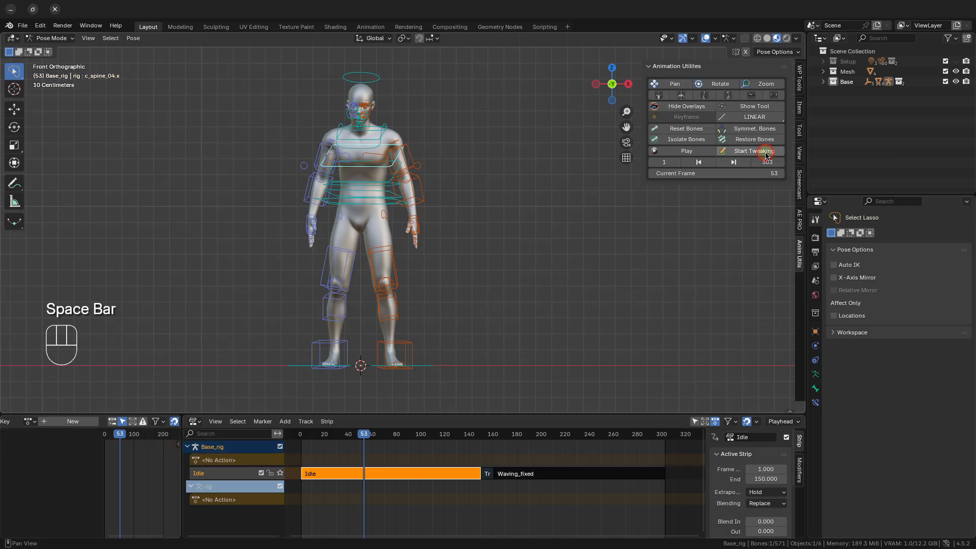
# Start tweaking the Waving_fixed strip, play the animation up to frame 205, and stop tweaking
pyautogui.click(557, 475)
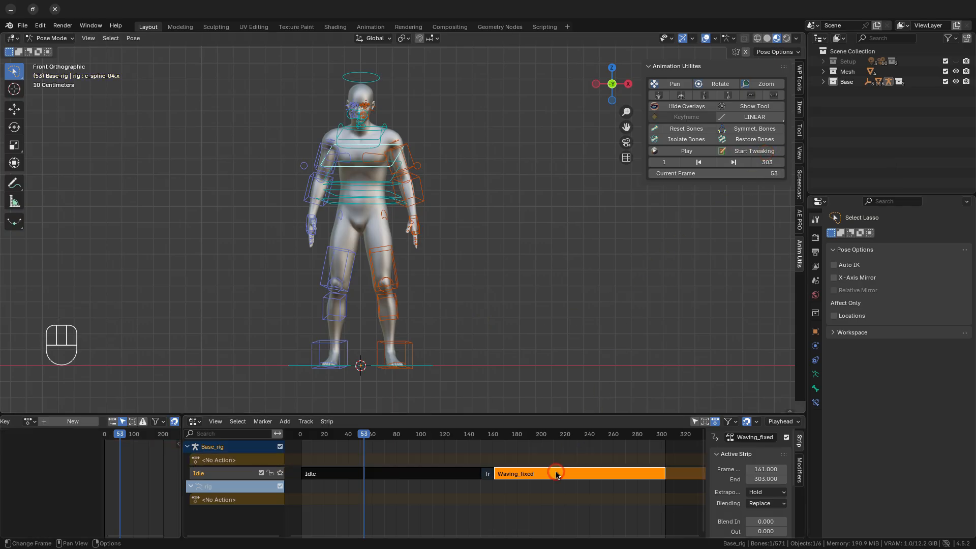
pyautogui.click(767, 152)
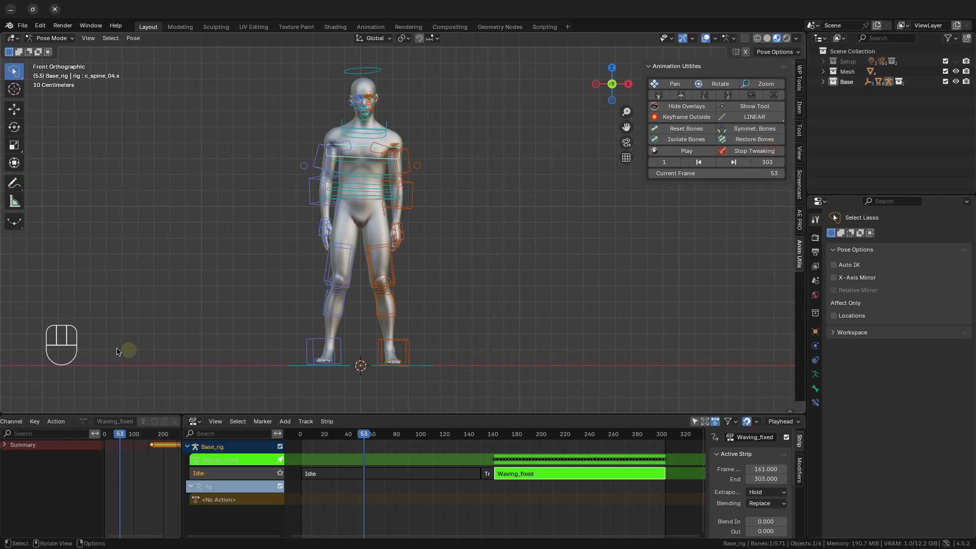
pyautogui.press('space')
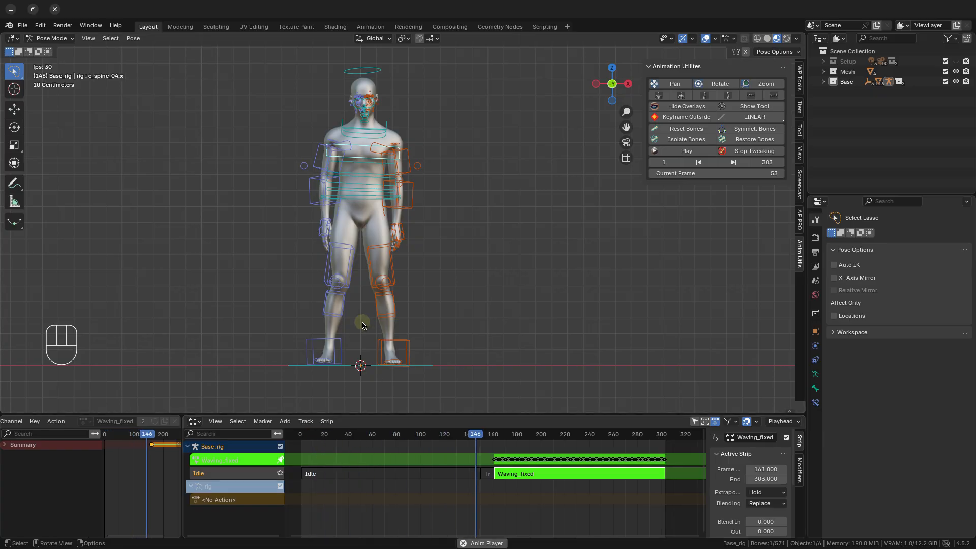
pyautogui.press('space')
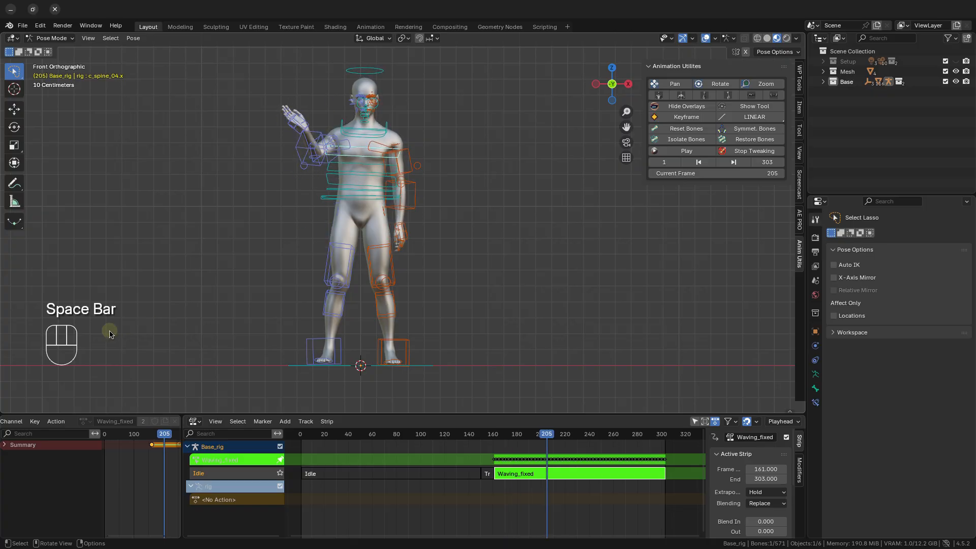
pyautogui.click(756, 152)
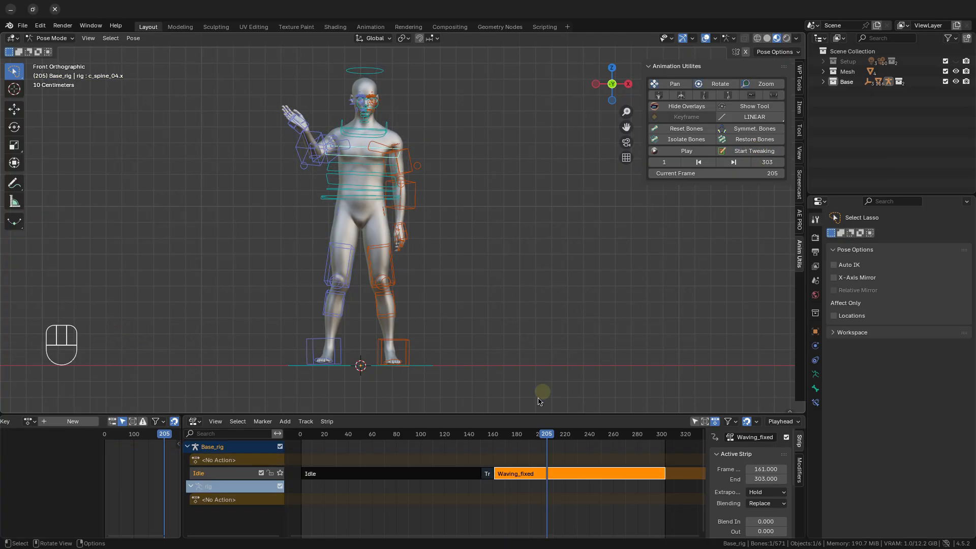
# Return to the first frame and tweak the Idle strip while running and stopping the add-on's Play at frame 85, ending outside tweak mode
pyautogui.click(421, 474)
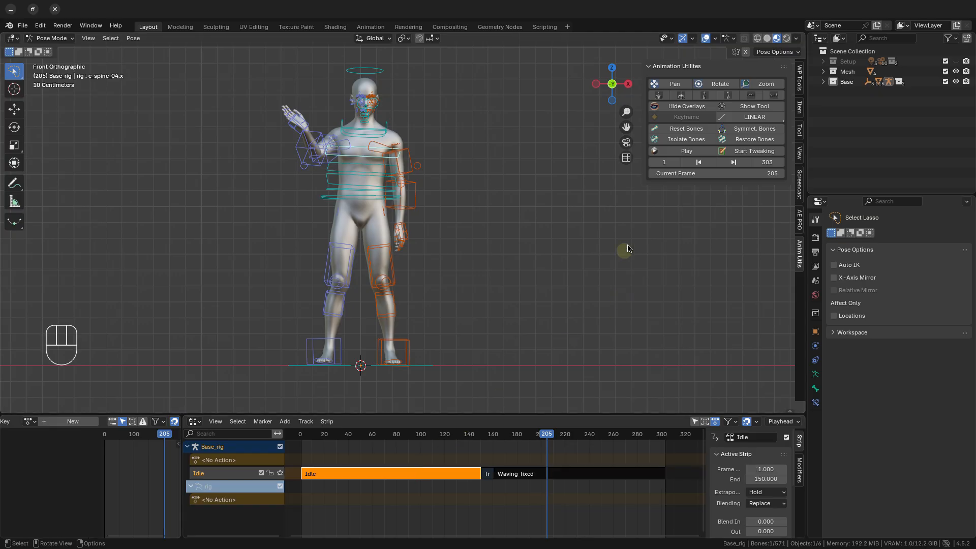
pyautogui.click(699, 162)
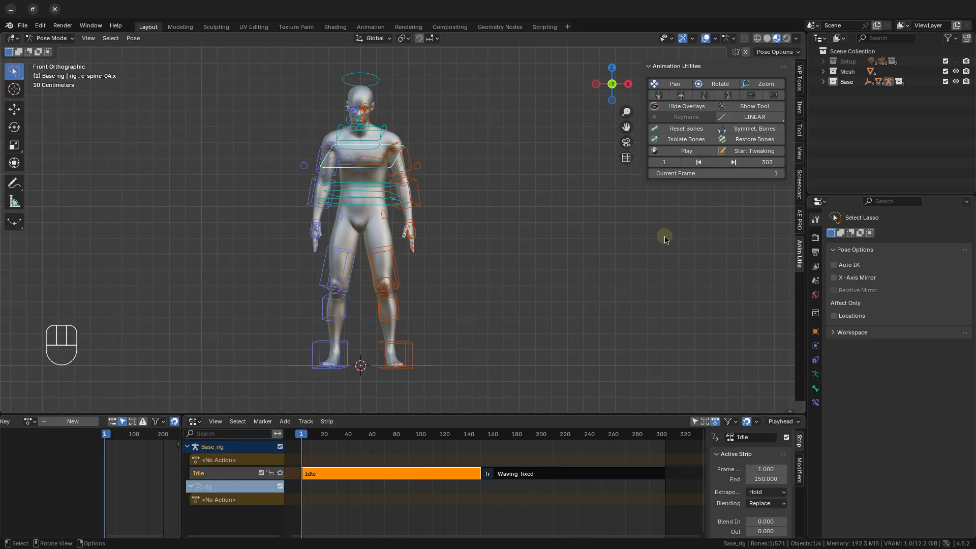
pyautogui.click(767, 151)
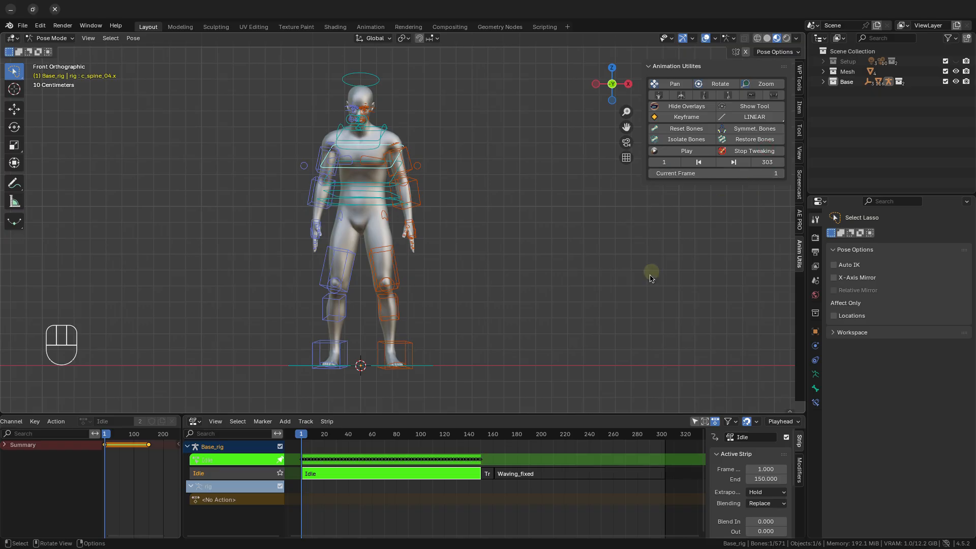
pyautogui.click(677, 151)
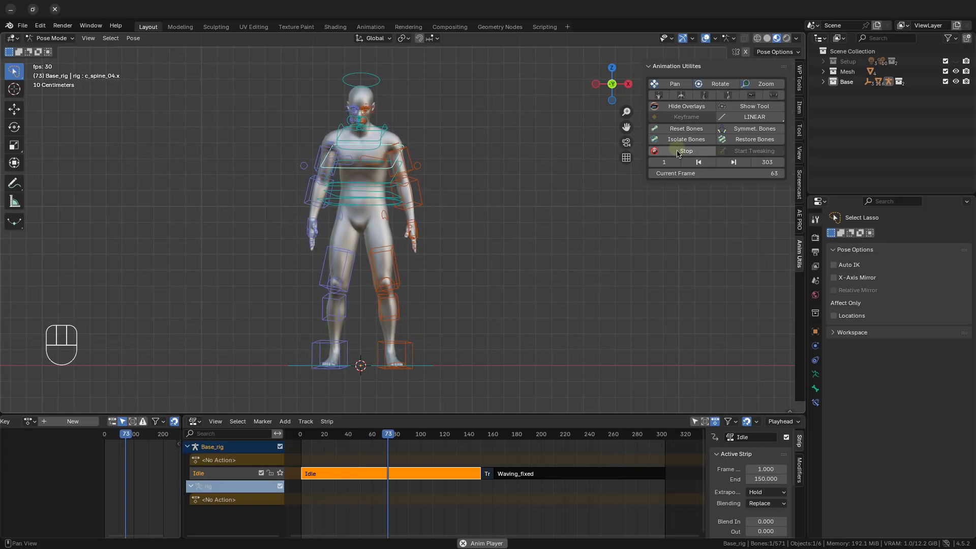
pyautogui.click(754, 151)
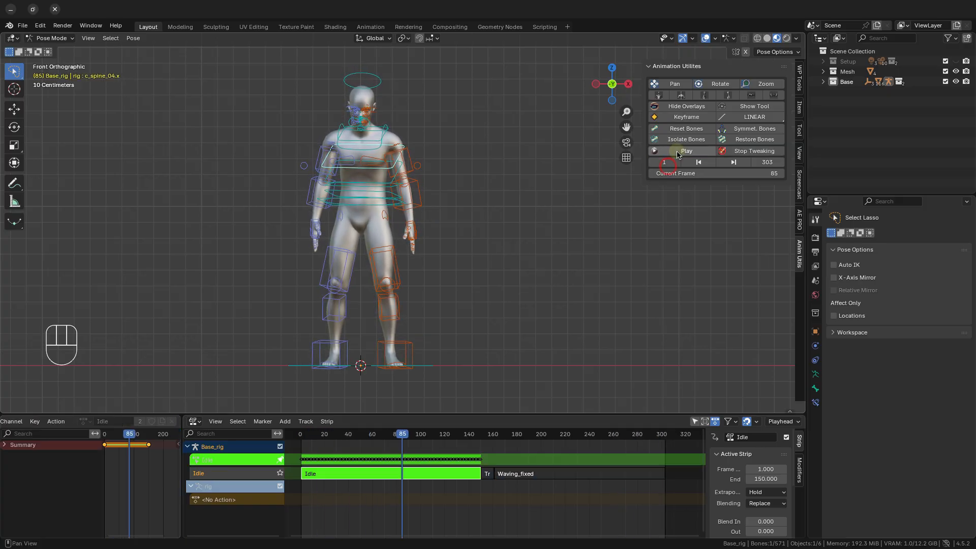
pyautogui.click(754, 150)
# Start tweaking the Waving_fixed strip, run and stop playback with the add-on's Play, and leave tweak mode
pyautogui.click(557, 471)
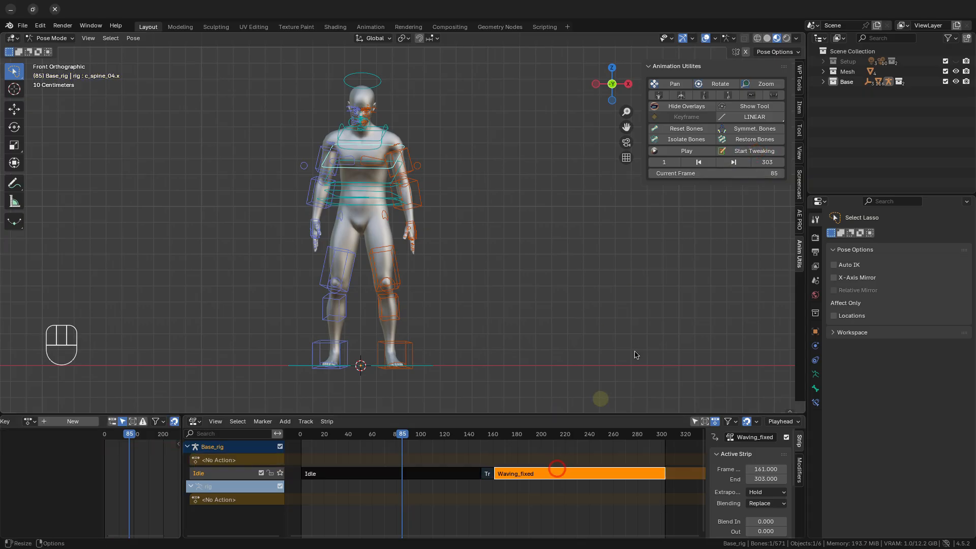
pyautogui.click(748, 153)
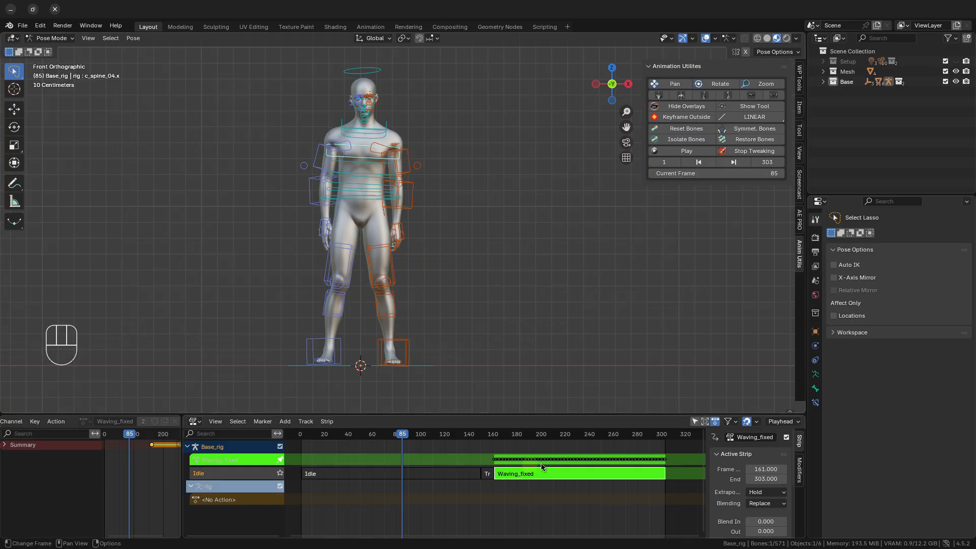
pyautogui.click(688, 152)
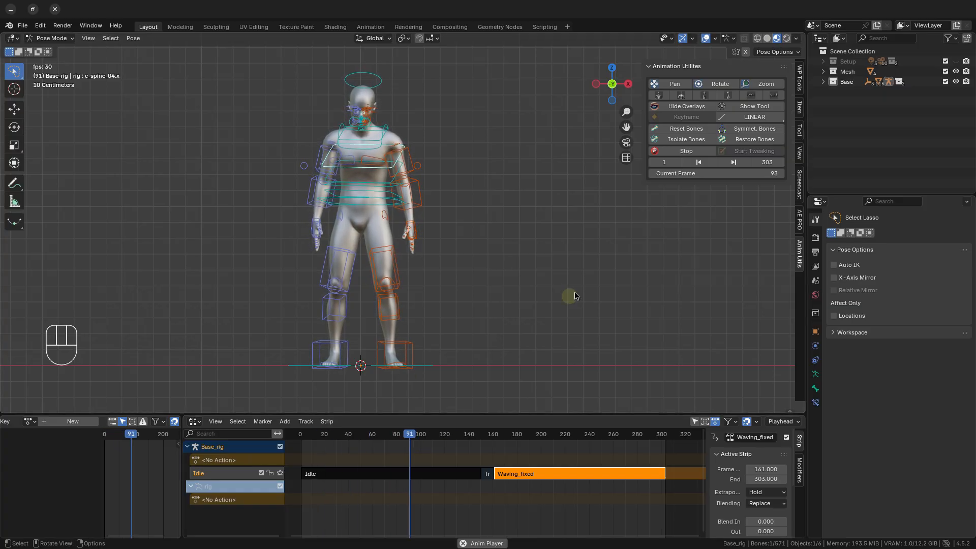
pyautogui.click(695, 151)
pyautogui.click(754, 151)
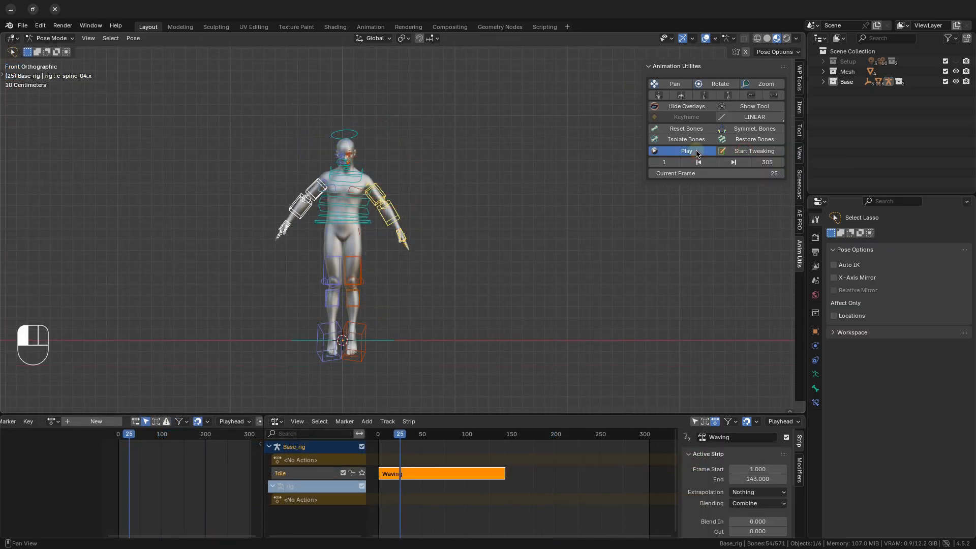
# Play the Waving strip's animation and stop it, set the end frame to 143, and return to the first frame
pyautogui.click(696, 152)
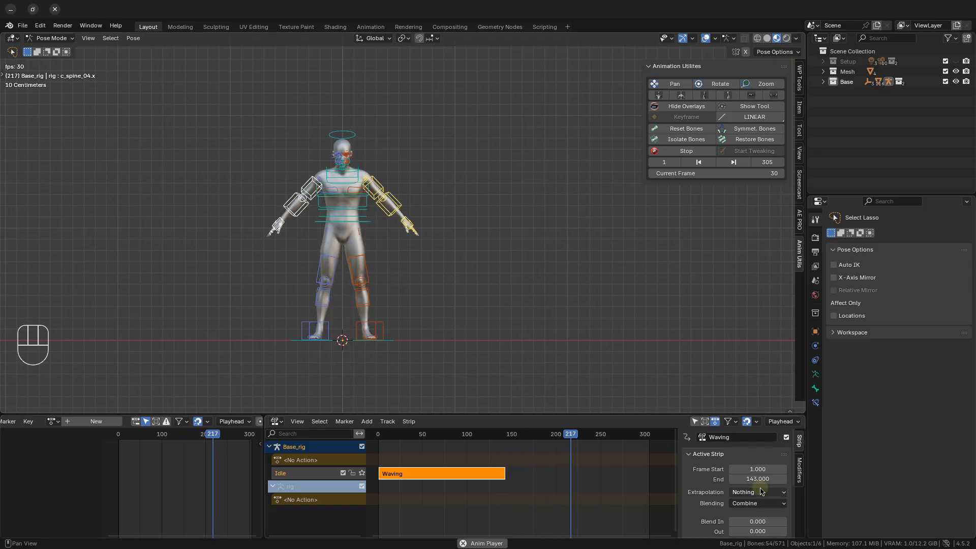
pyautogui.click(687, 151)
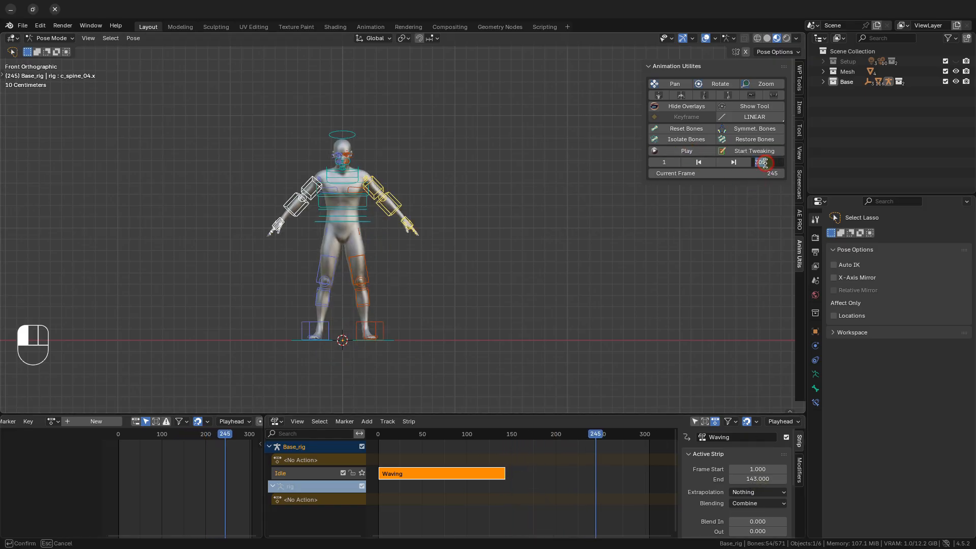
pyautogui.press('Return')
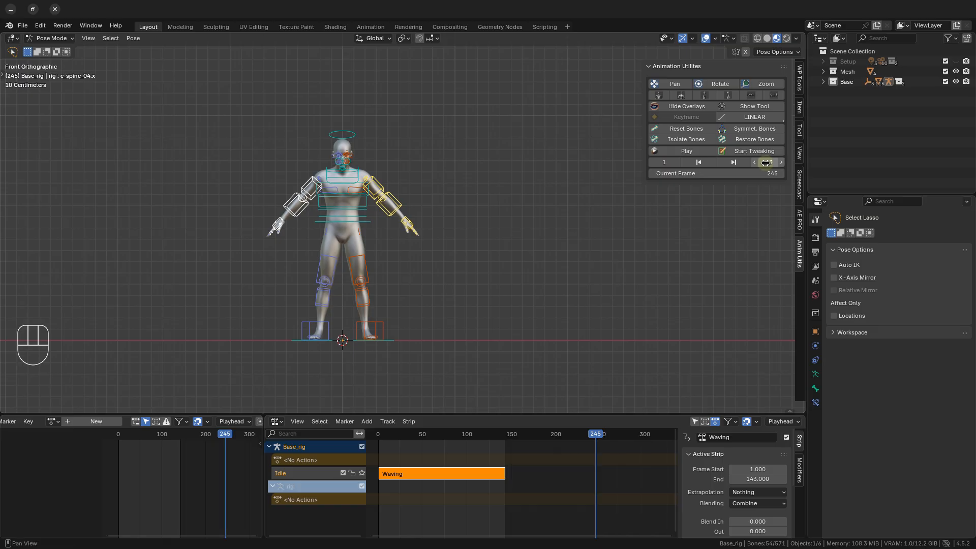
pyautogui.click(698, 162)
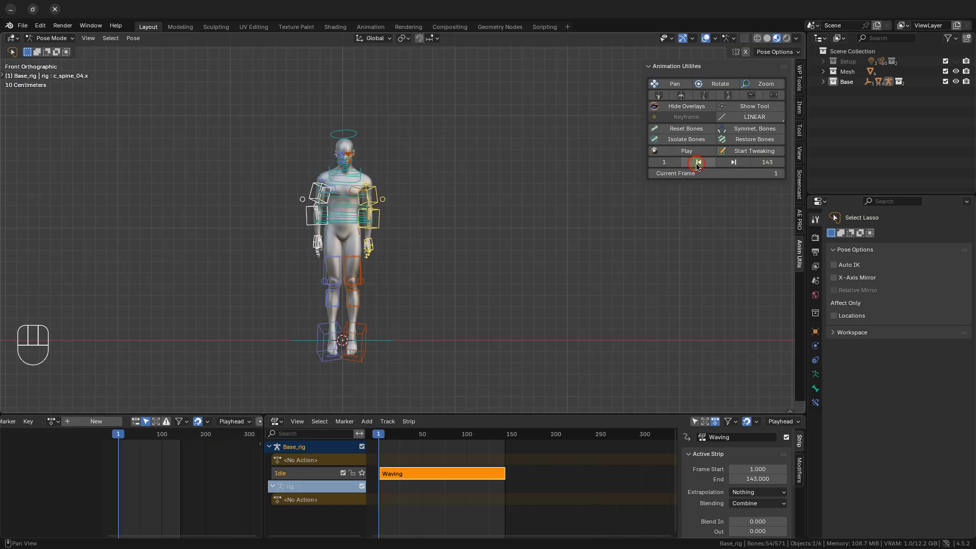
# Zoom in on the character and pan the view to bring the legs and feet into frame
pyautogui.click(765, 87)
pyautogui.click(765, 75)
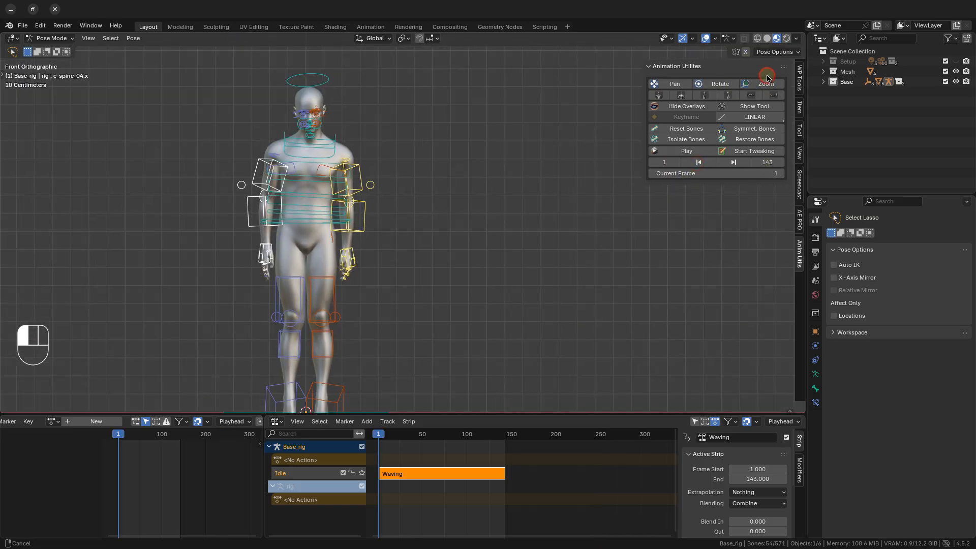
pyautogui.click(673, 86)
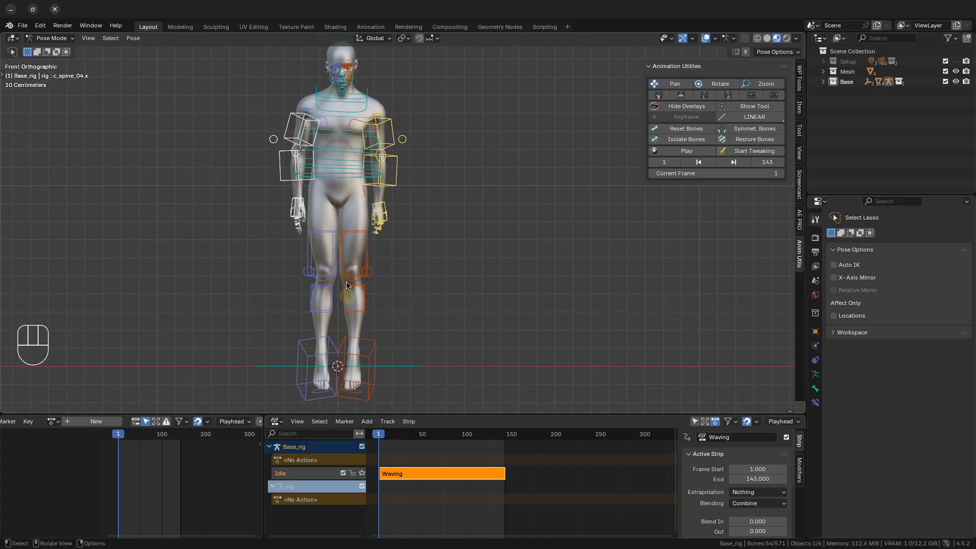
# Switch to the right view, hide the viewport overlays, and return to the front view
pyautogui.click(729, 98)
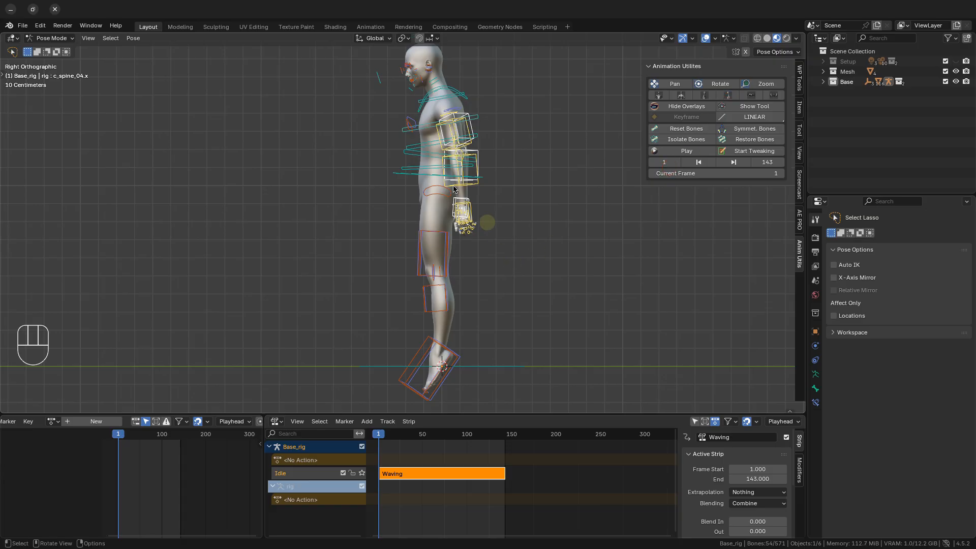
pyautogui.click(686, 106)
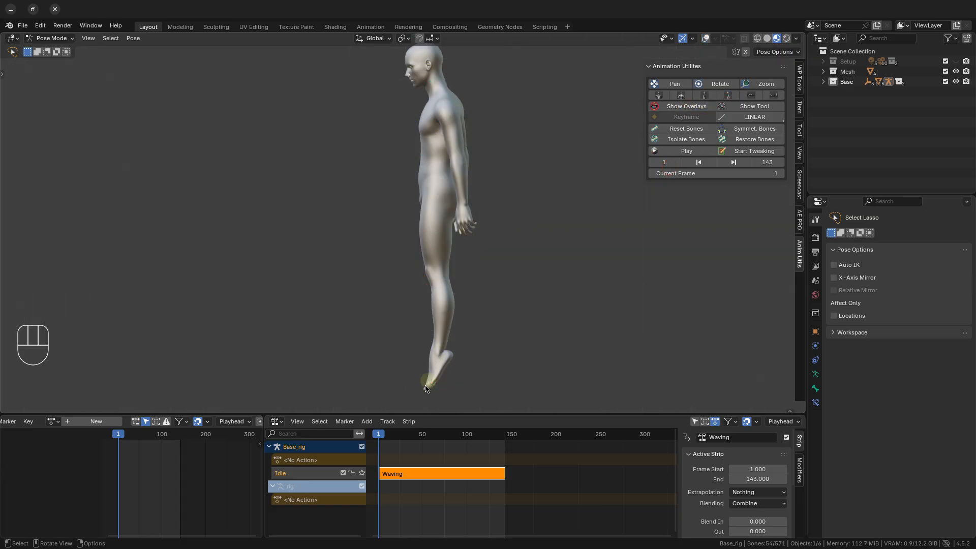
pyautogui.click(658, 95)
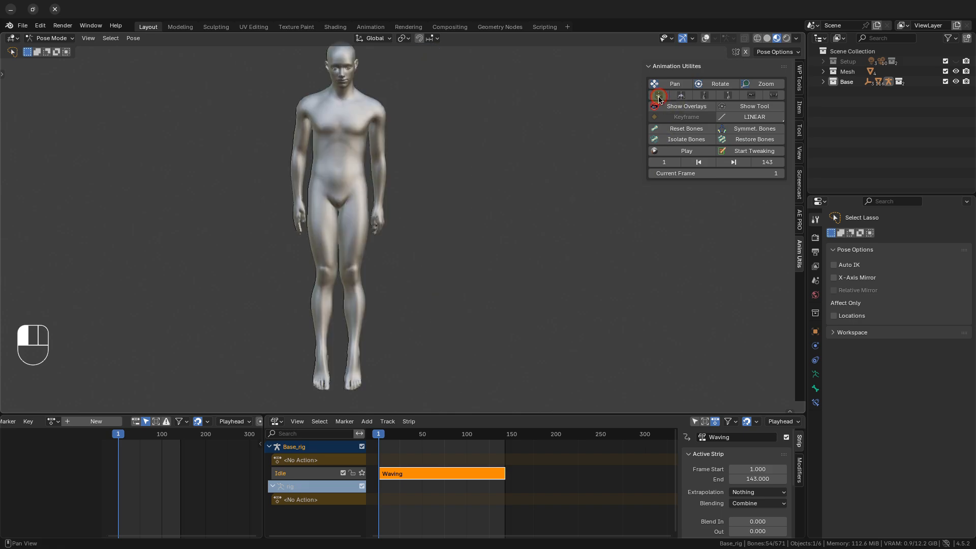
# Show the viewport overlays again and create a new action for the rig
pyautogui.click(662, 106)
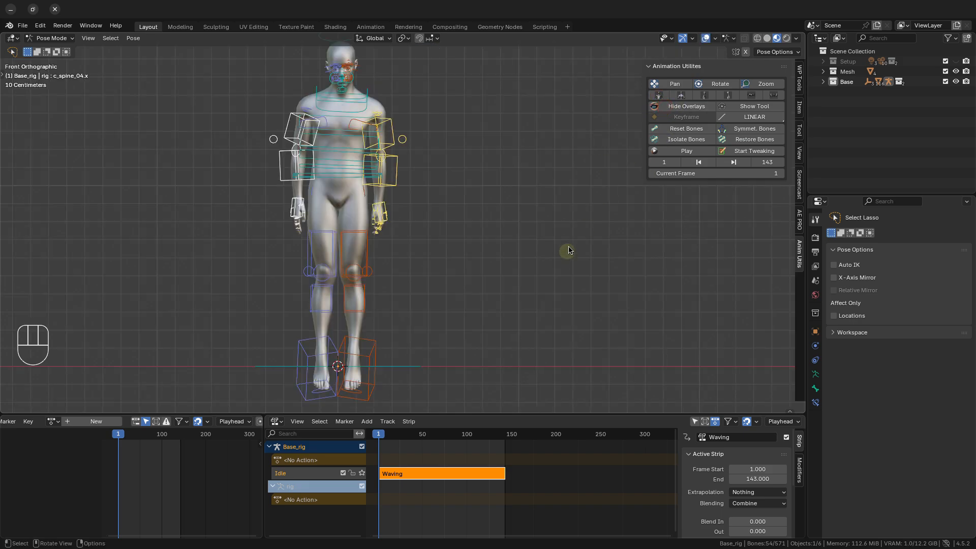
pyautogui.click(81, 422)
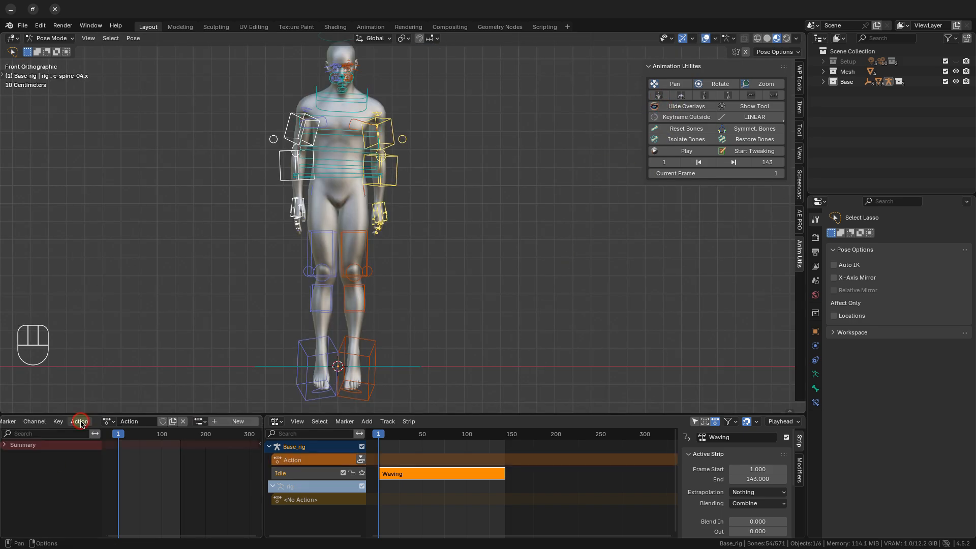
# Isolate the thigh, lower-leg and foot controls of both legs
pyautogui.click(313, 249)
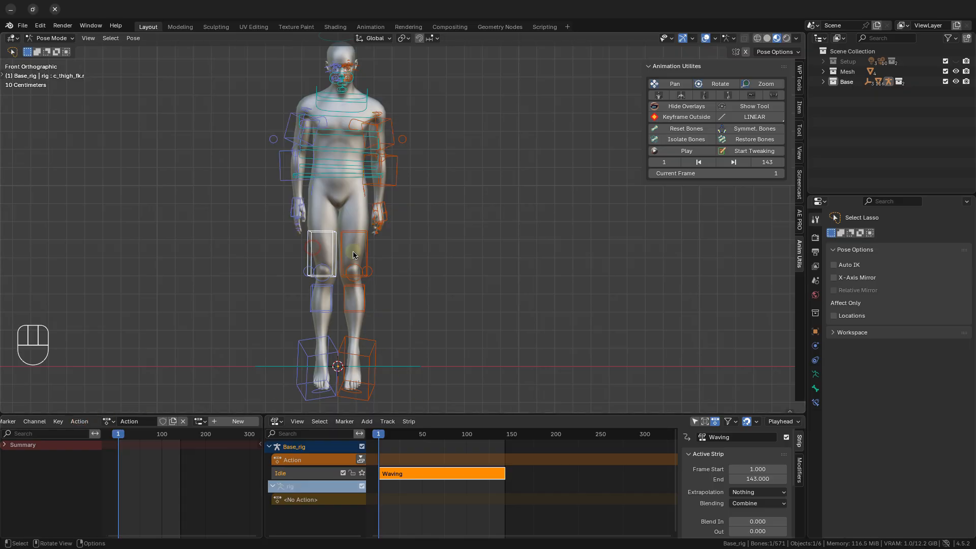
pyautogui.keyDown('shift'); pyautogui.click(364, 256); pyautogui.keyUp('shift')
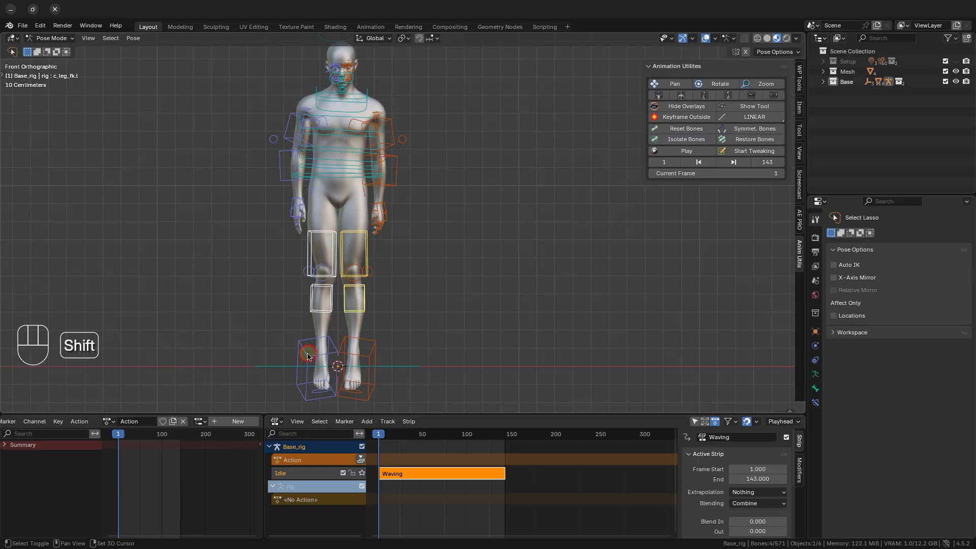
pyautogui.keyDown('shift'); pyautogui.click(353, 355); pyautogui.keyUp('shift')
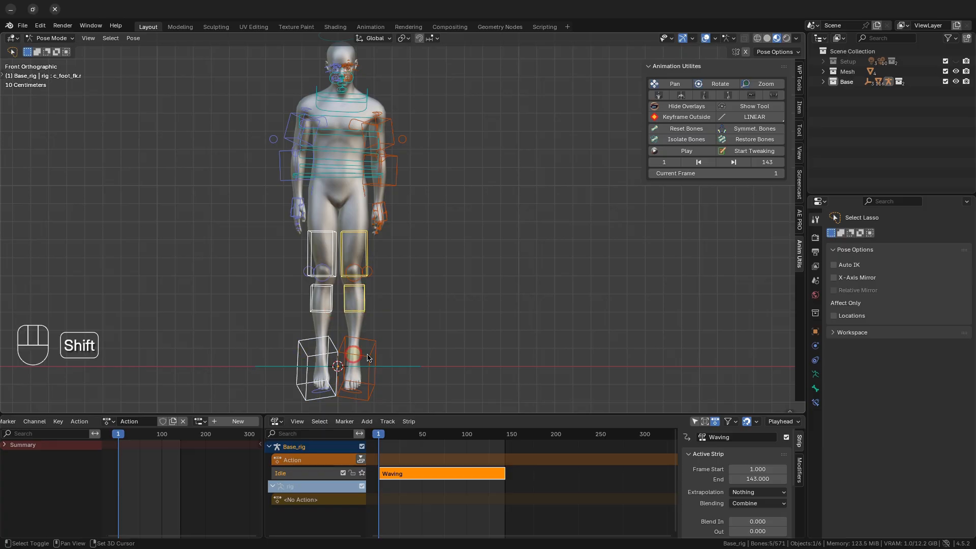
pyautogui.click(686, 140)
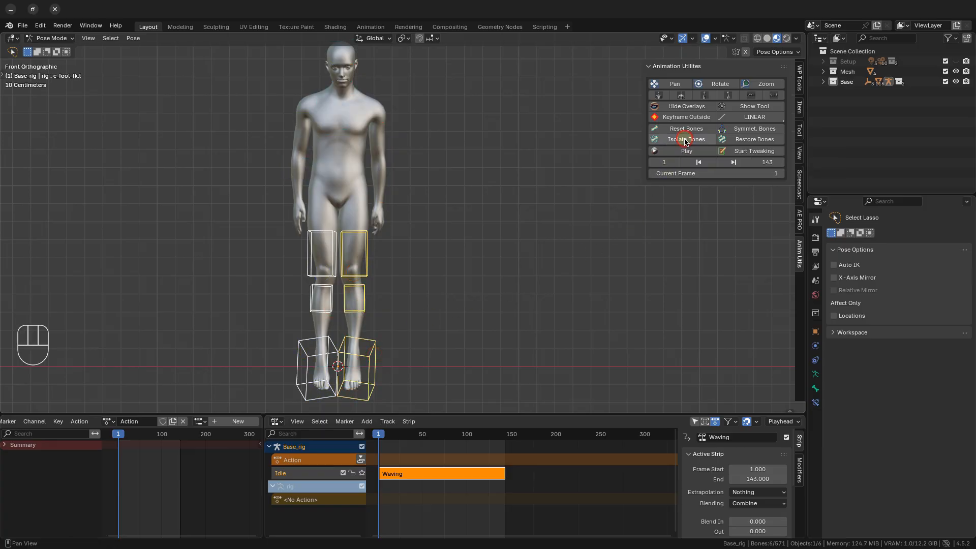
# Spread the thigh controls outward with the Rotate tool in the front view
pyautogui.click(312, 254)
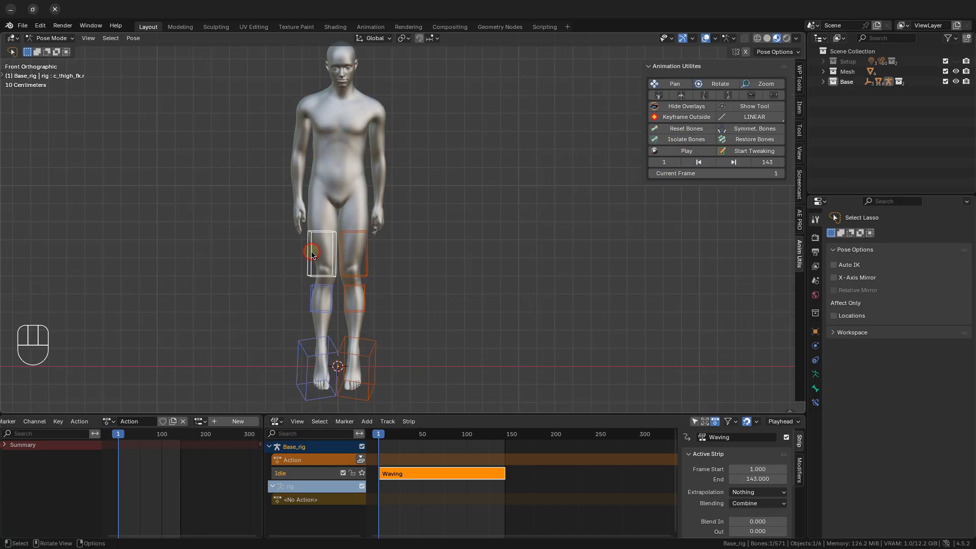
pyautogui.click(757, 106)
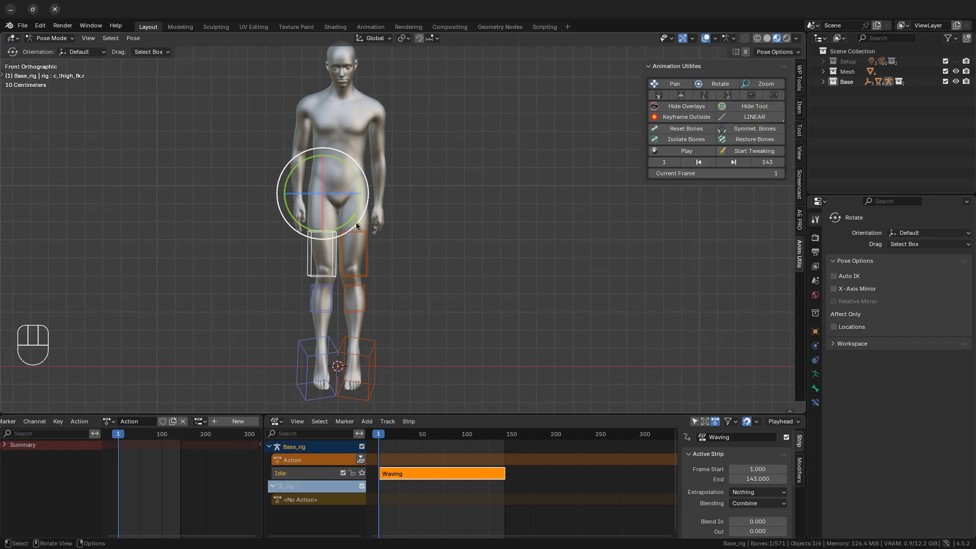
pyautogui.moveTo(357, 226); pyautogui.dragTo(384, 228)
pyautogui.click(370, 278)
# Pose the right leg from the left and front views, rotating the thigh forward, bending the knee slightly and levelling the foot
pyautogui.click(307, 304)
pyautogui.click(704, 96)
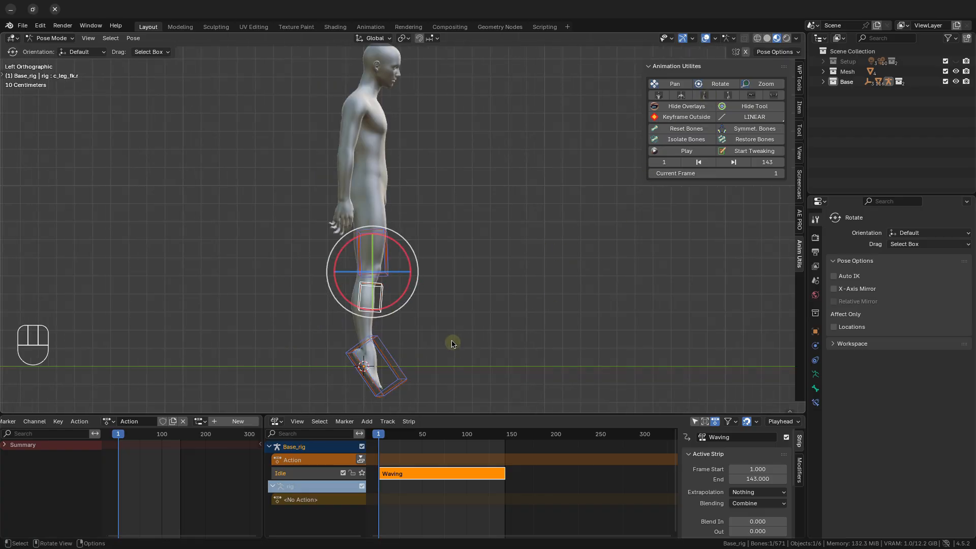
pyautogui.moveTo(408, 300); pyautogui.dragTo(405, 305)
pyautogui.click(387, 273)
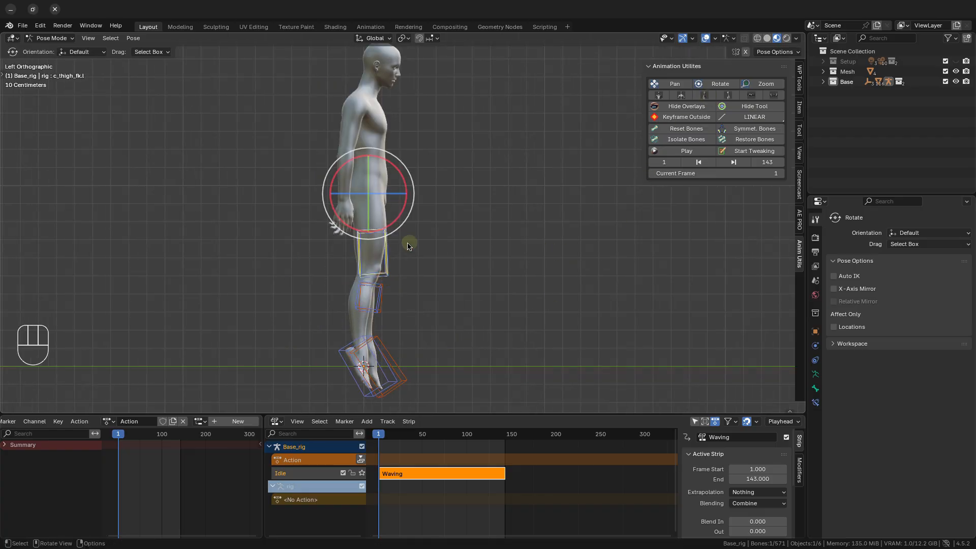
pyautogui.moveTo(407, 221); pyautogui.dragTo(402, 219)
pyautogui.click(395, 300)
pyautogui.moveTo(422, 302)
pyautogui.mouseDown()
pyautogui.moveTo(410, 308)
pyautogui.moveTo(394, 285)
pyautogui.moveTo(407, 290)
pyautogui.mouseUp()
pyautogui.click(391, 350)
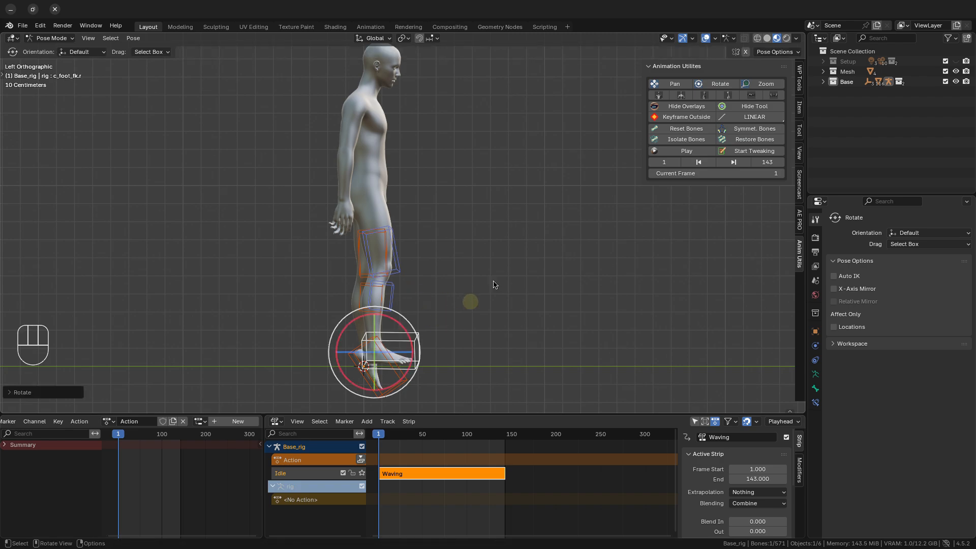
pyautogui.press('KP_1')
pyautogui.moveTo(346, 357); pyautogui.dragTo(346, 350)
# Pose the left leg from the right view by rotating thigh, lower leg and foot, and level the foot in the front view
pyautogui.click(376, 263)
pyautogui.click(727, 96)
pyautogui.moveTo(481, 204); pyautogui.dragTo(497, 211)
pyautogui.click(442, 296)
pyautogui.moveTo(471, 291); pyautogui.dragTo(481, 283)
pyautogui.click(457, 350)
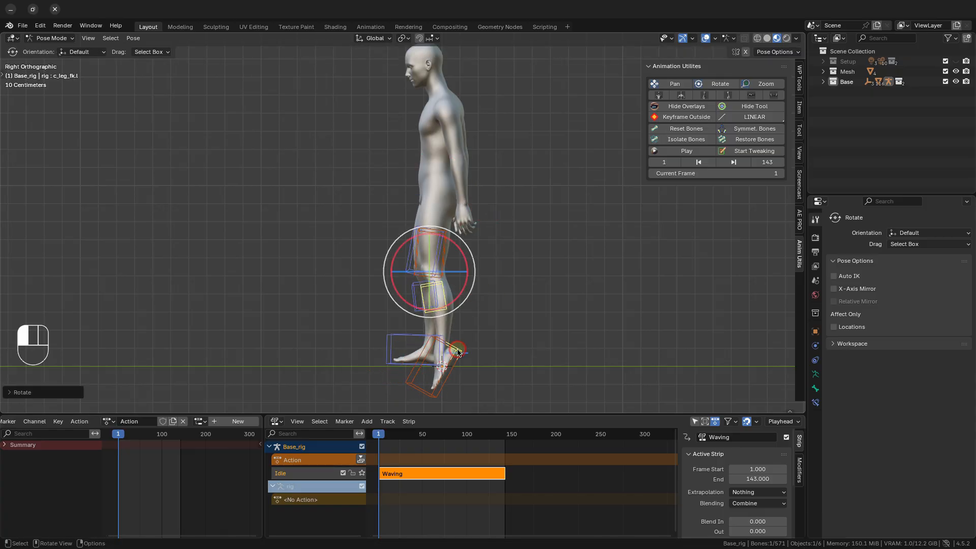
pyautogui.moveTo(478, 336); pyautogui.dragTo(475, 376)
pyautogui.click(659, 96)
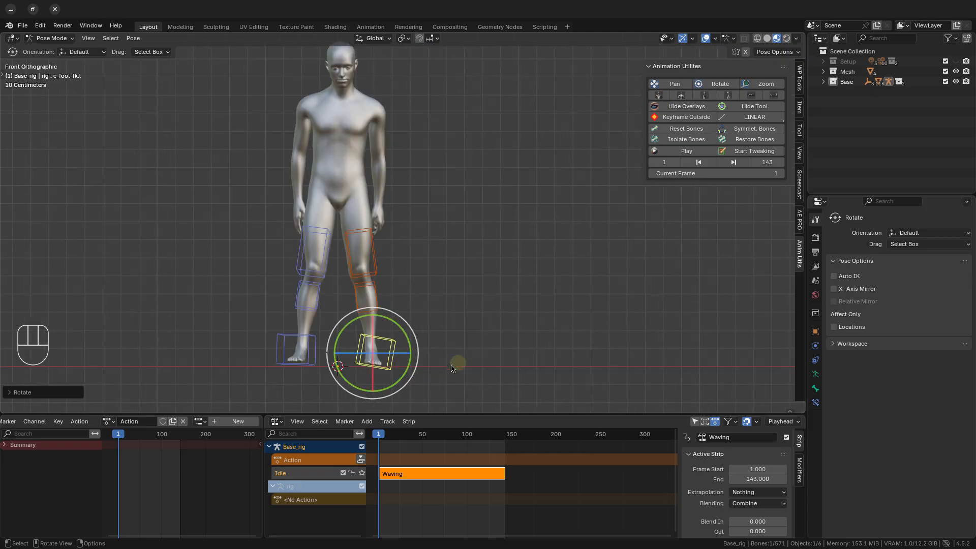
pyautogui.moveTo(416, 359); pyautogui.dragTo(418, 351)
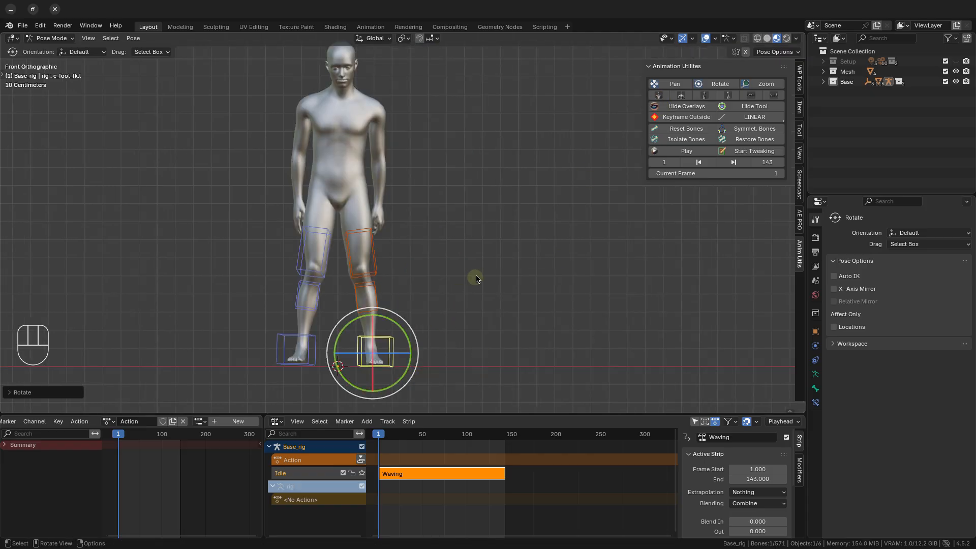
# Fine-tune the right foot's rotation in the left and front views so it sits flat on the ground, and hide the Rotate tool
pyautogui.click(312, 252)
pyautogui.click(704, 95)
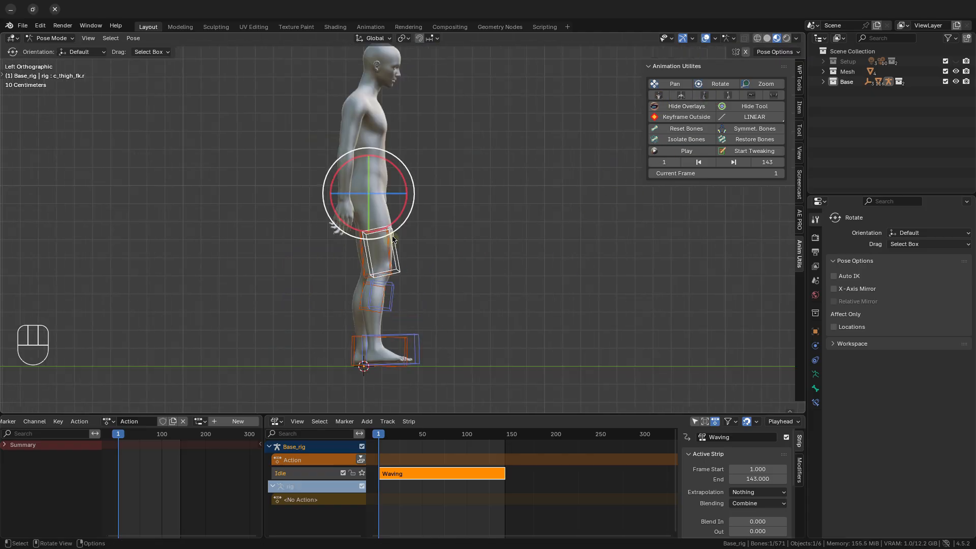
pyautogui.click(419, 338)
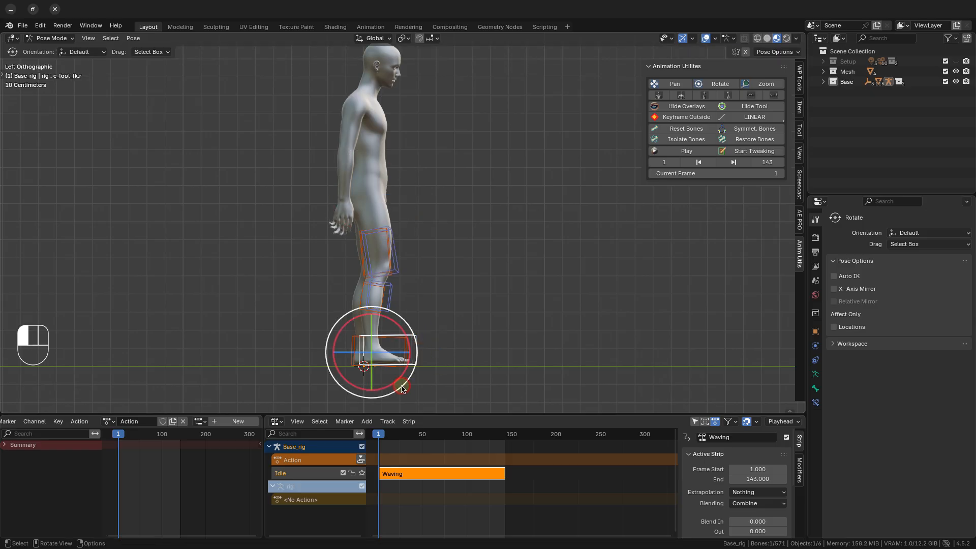
pyautogui.moveTo(401, 389); pyautogui.dragTo(401, 392)
pyautogui.click(658, 95)
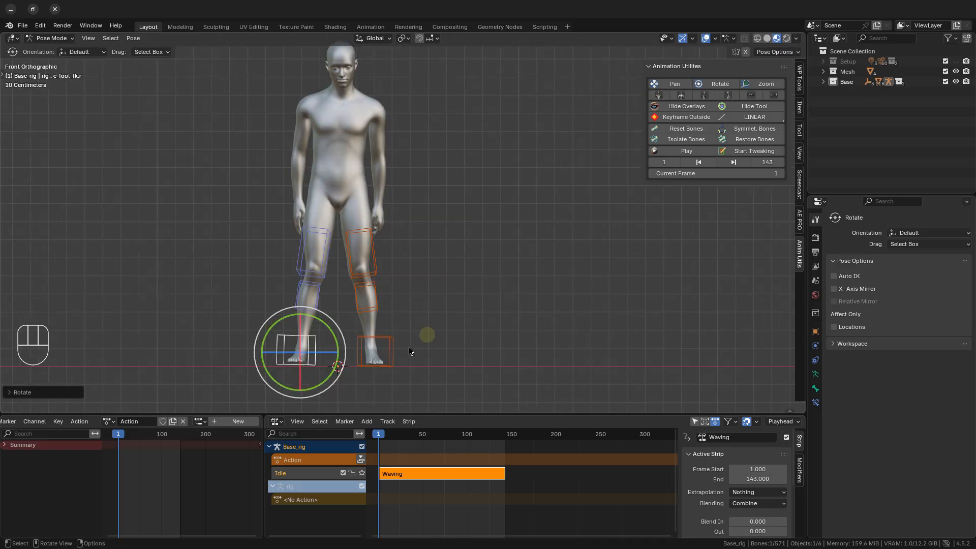
pyautogui.moveTo(345, 342); pyautogui.dragTo(345, 340)
pyautogui.click(754, 107)
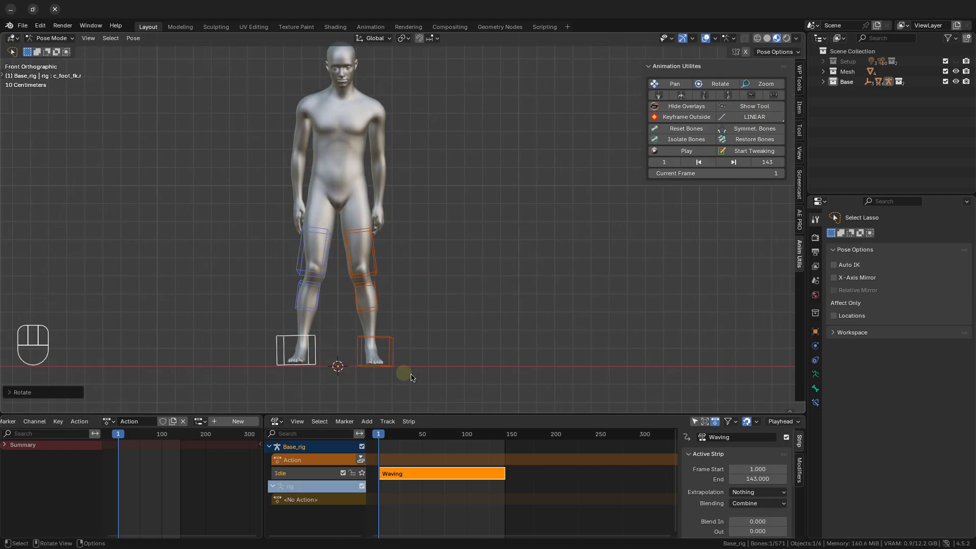
# Keyframe all the leg and foot controls at frame 1 and restore the hidden bones
pyautogui.moveTo(440, 376)
pyautogui.mouseDown()
pyautogui.moveTo(433, 253)
pyautogui.moveTo(290, 349)
pyautogui.moveTo(438, 340)
pyautogui.mouseUp()
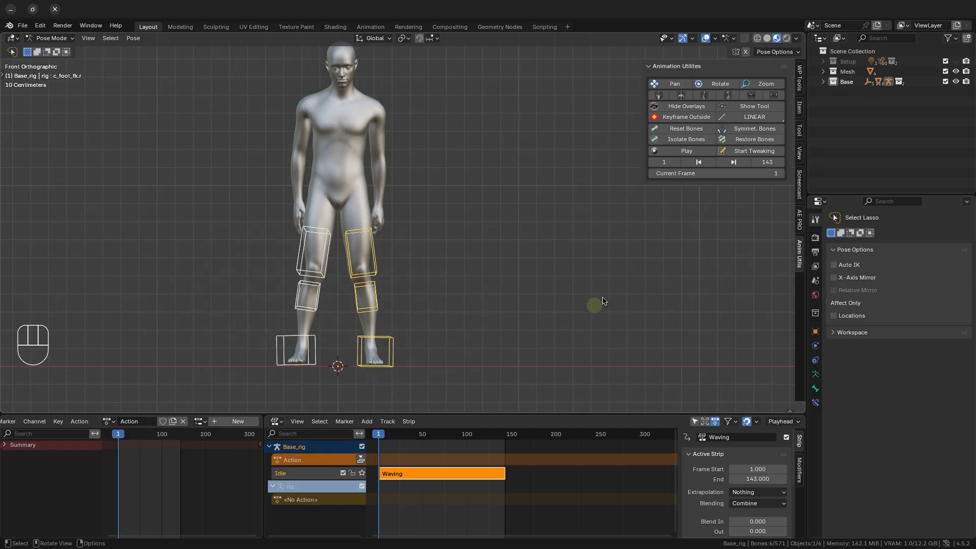
pyautogui.click(683, 120)
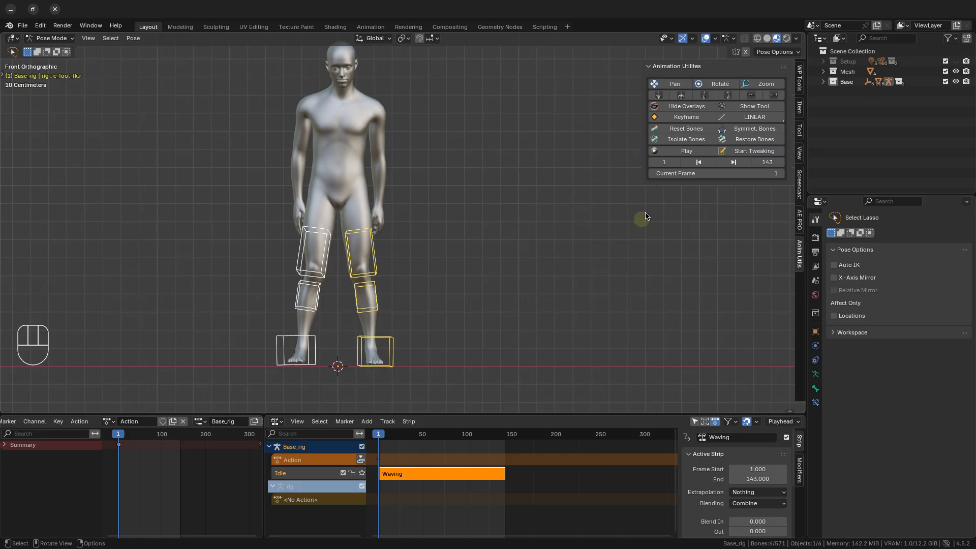
pyautogui.click(756, 141)
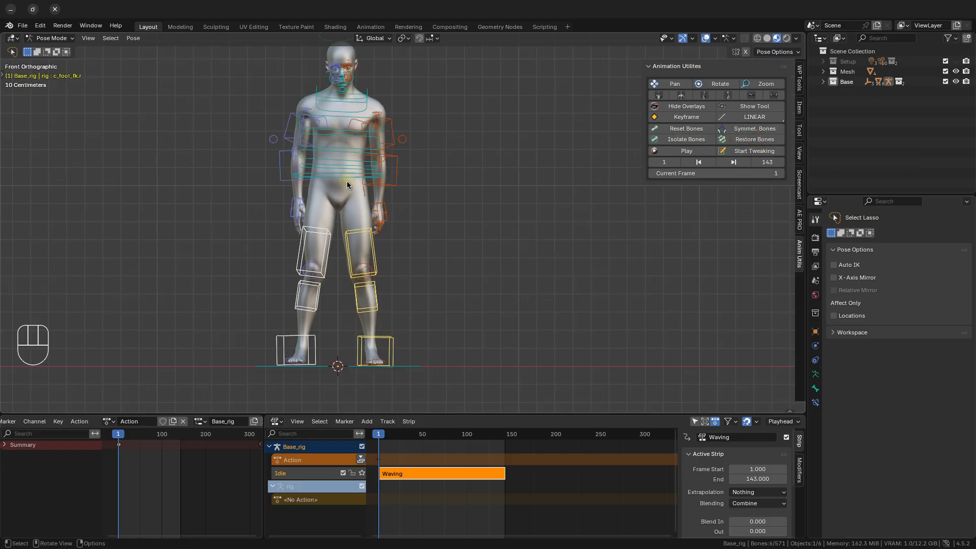
# Rotate the upper spine control c_spine_05.x in the right view so the arms swing forward, hide the Rotate tool, and return to the front view
pyautogui.click(342, 140)
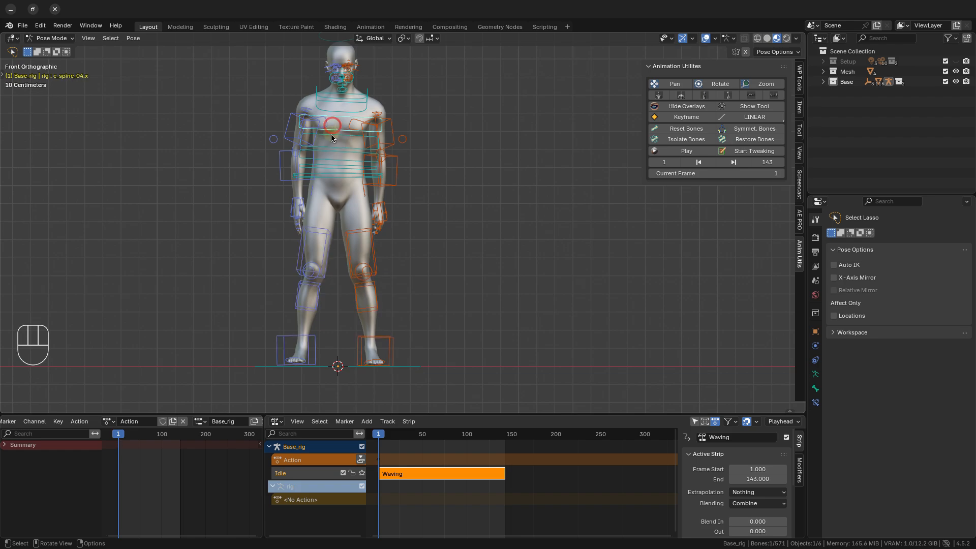
pyautogui.click(728, 95)
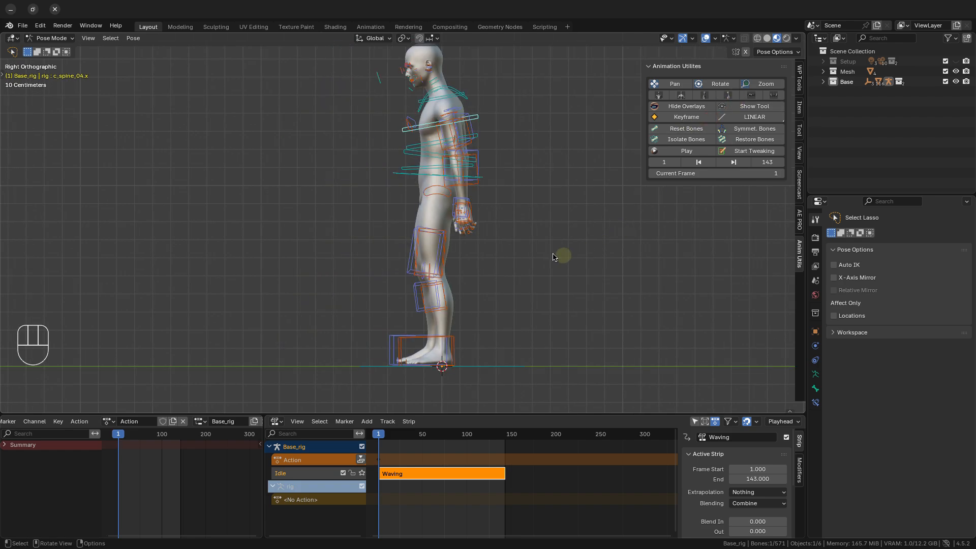
pyautogui.click(761, 109)
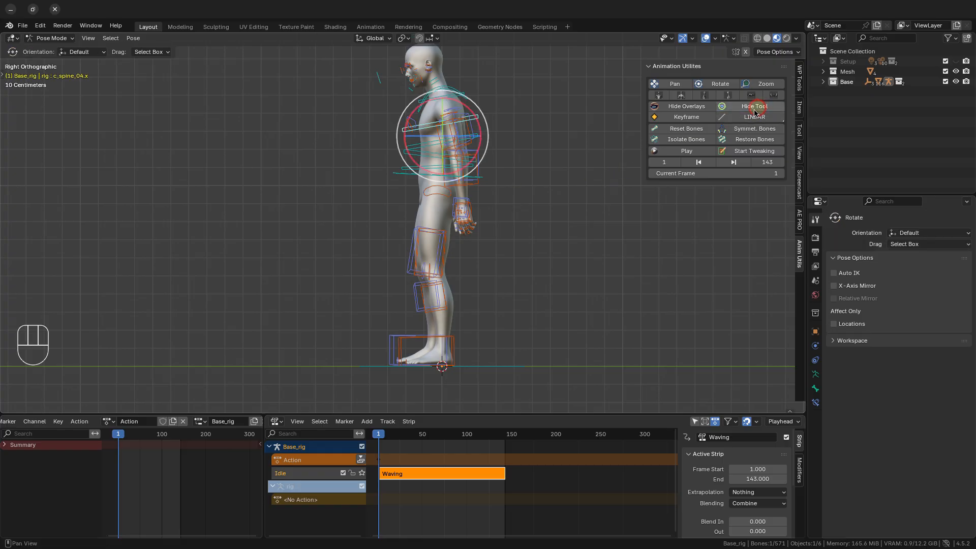
pyautogui.moveTo(489, 148)
pyautogui.mouseDown()
pyautogui.moveTo(483, 162)
pyautogui.moveTo(496, 138)
pyautogui.moveTo(489, 147)
pyautogui.mouseUp()
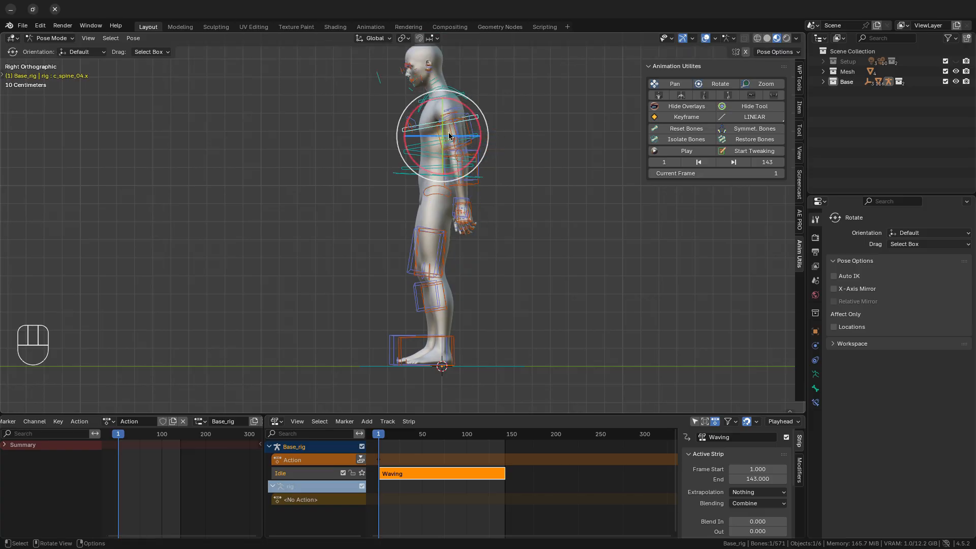
pyautogui.click(431, 107)
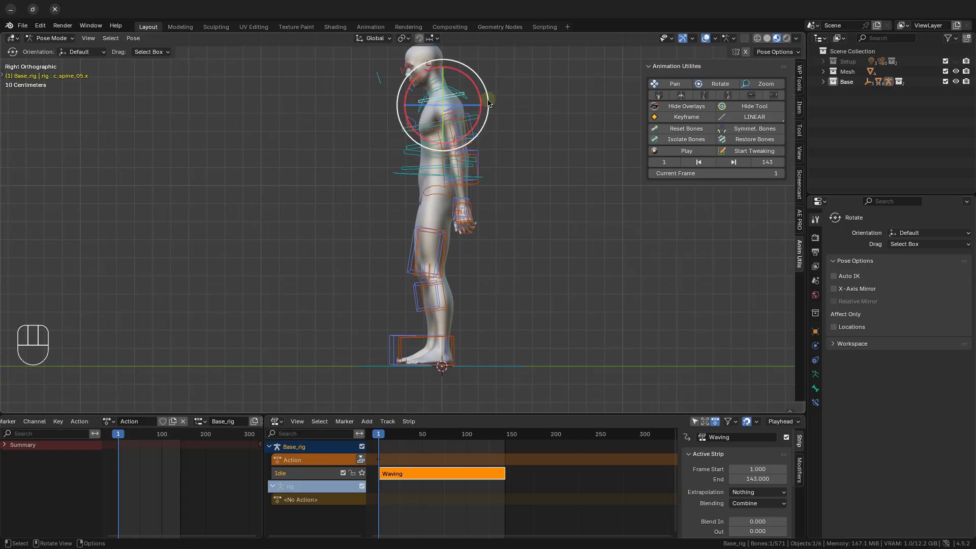
pyautogui.moveTo(492, 99); pyautogui.dragTo(487, 111)
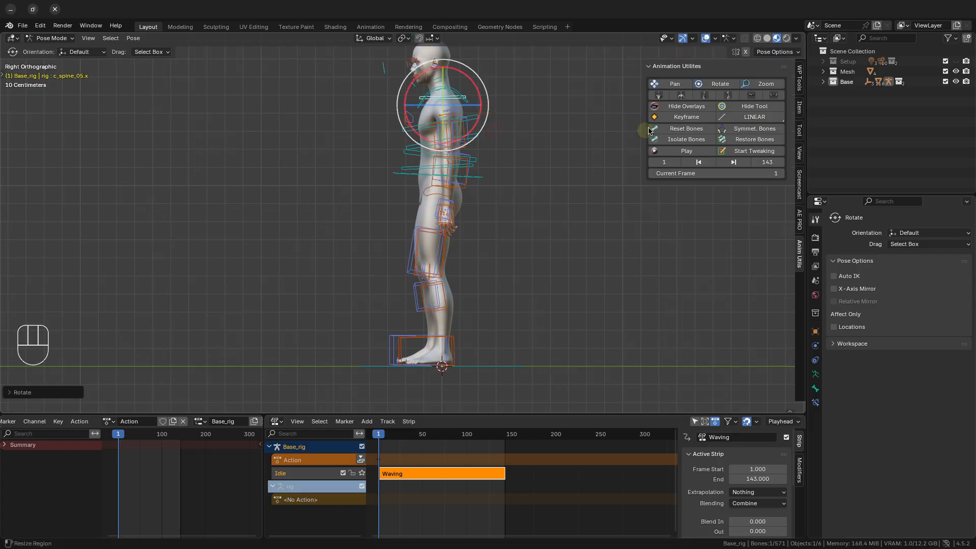
pyautogui.click(732, 106)
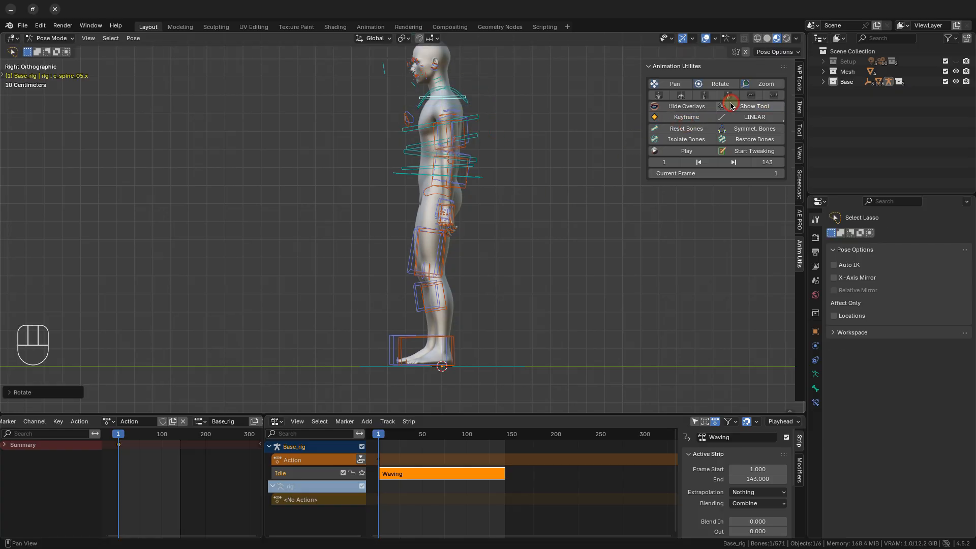
pyautogui.click(658, 96)
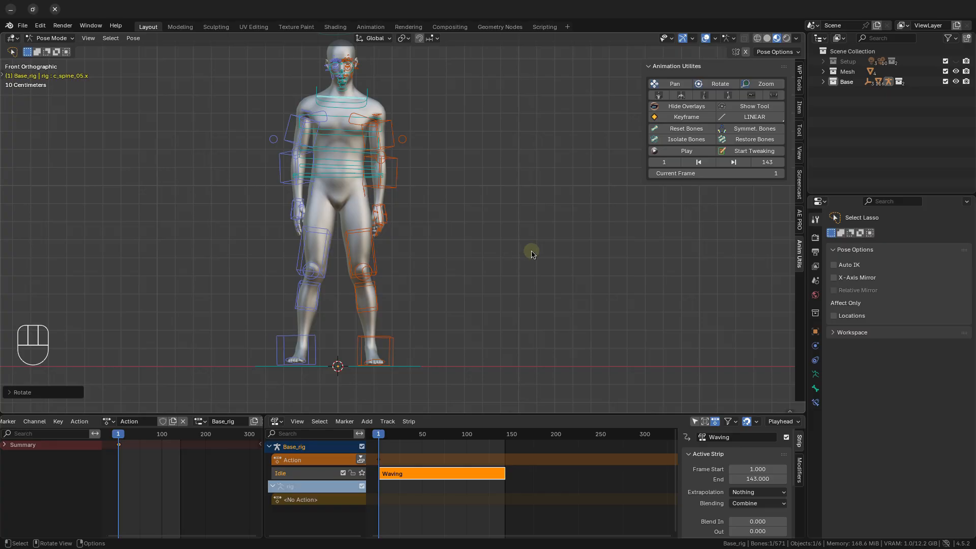
# Play the animation to check the adjusted pose, stop it, and return to the first frame
pyautogui.press('space')
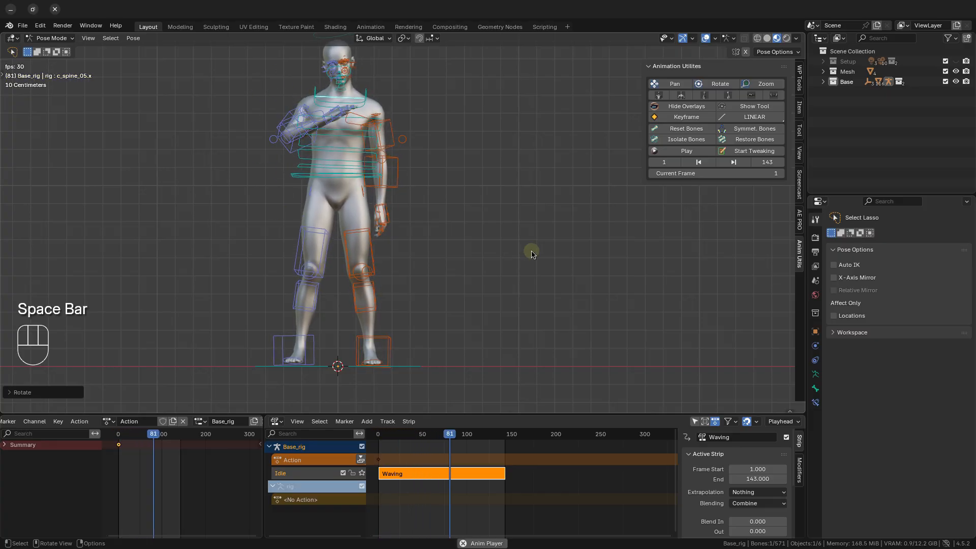
pyautogui.press('space')
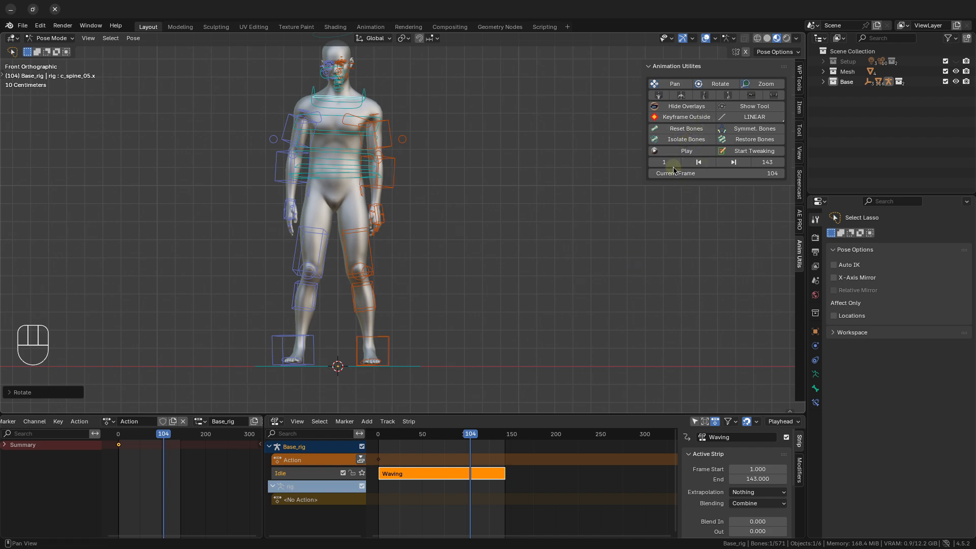
pyautogui.click(699, 162)
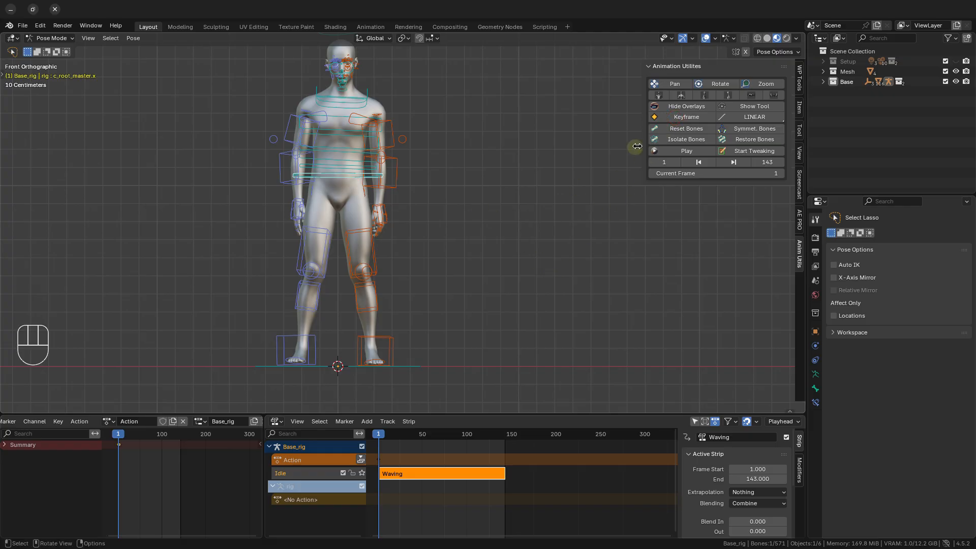
# Hide the viewport overlays and play the animation, viewing it from the left and the front
pyautogui.click(679, 107)
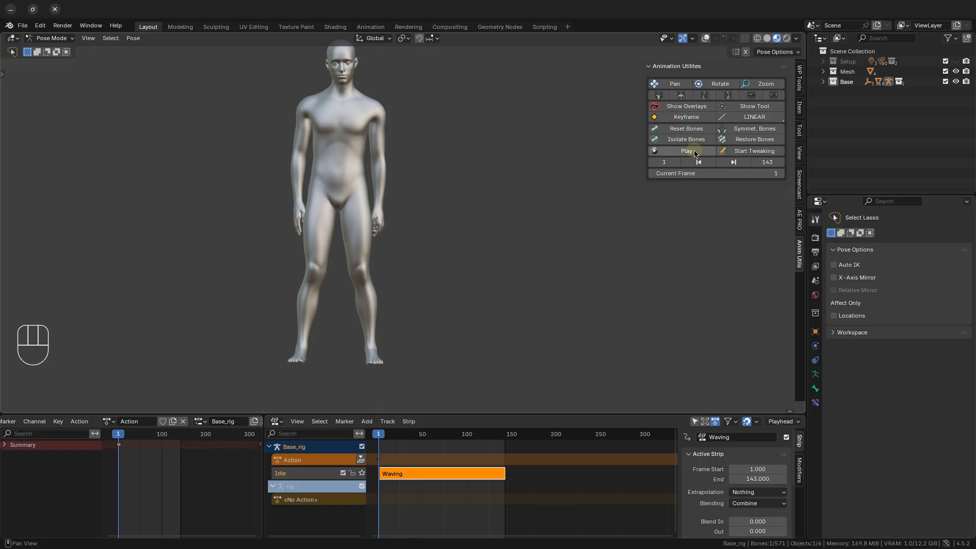
pyautogui.click(686, 151)
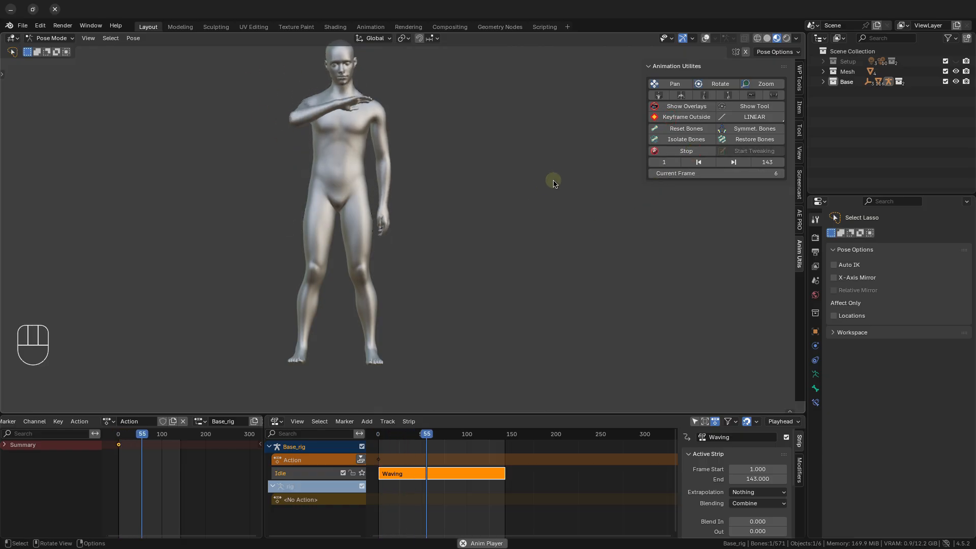
pyautogui.click(704, 97)
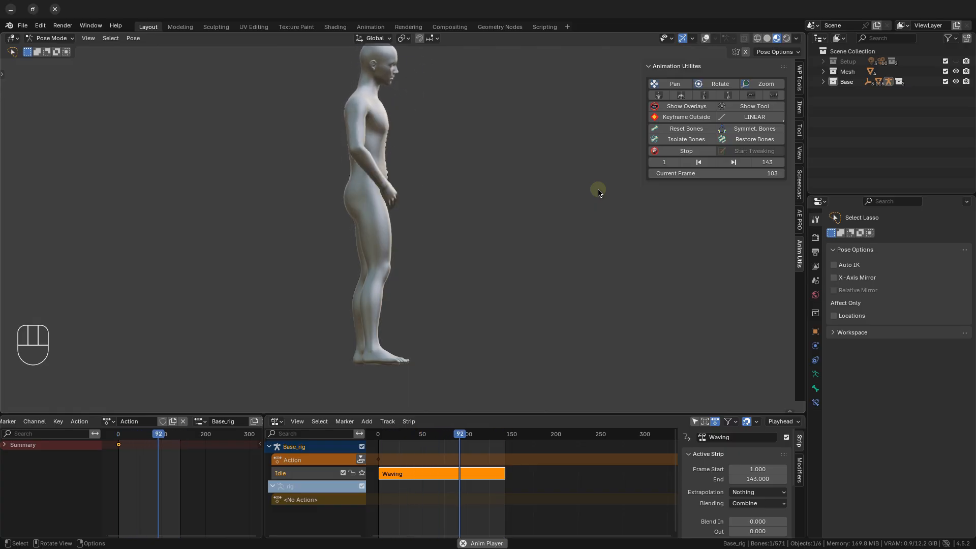
pyautogui.click(659, 96)
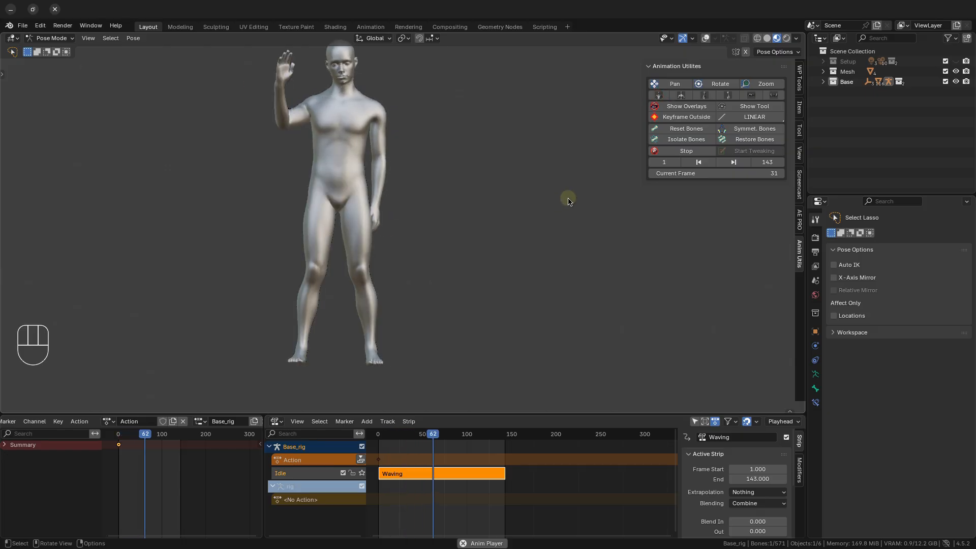